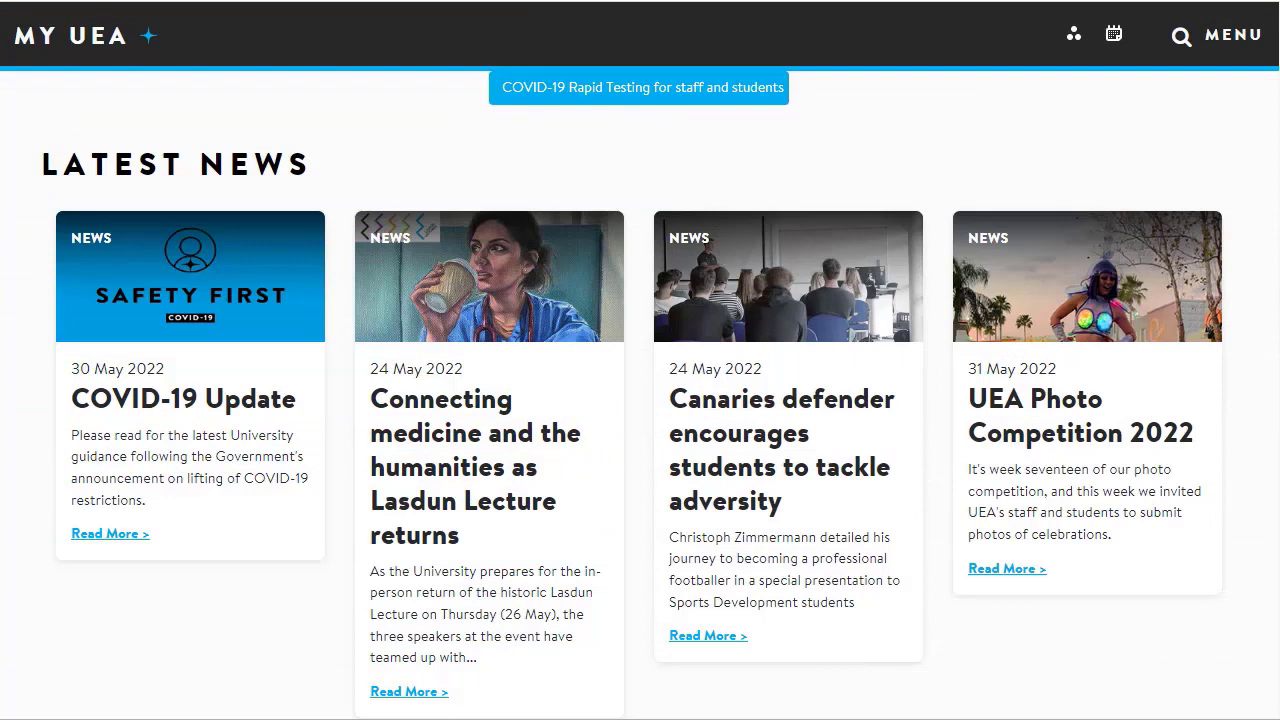
Go to the library from the My UEA portal and open its A-Z Databases list
{"action": "scroll", "coordinate": [640, 367], "scroll_direction": "down", "scroll_amount": 3}
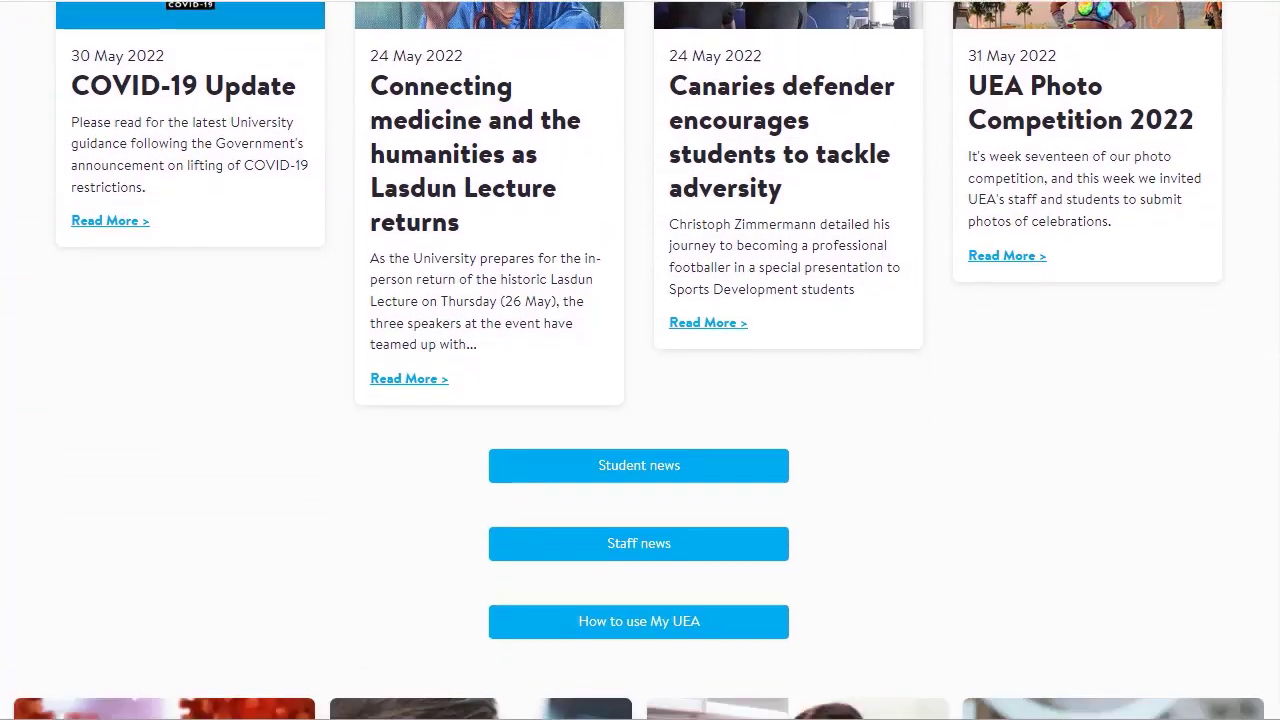
{"action": "scroll", "coordinate": [640, 360], "scroll_direction": "down", "scroll_amount": 5}
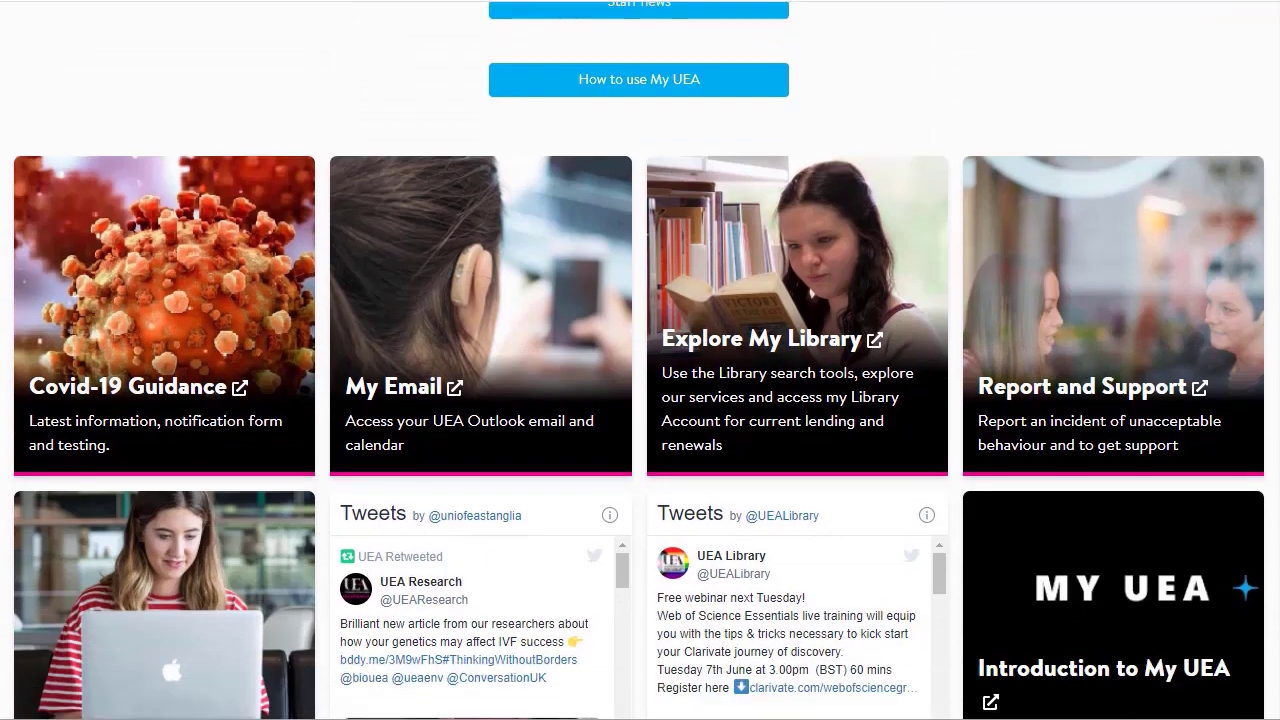
{"action": "left_click", "coordinate": [776, 354]}
{"action": "left_click", "coordinate": [680, 368]}
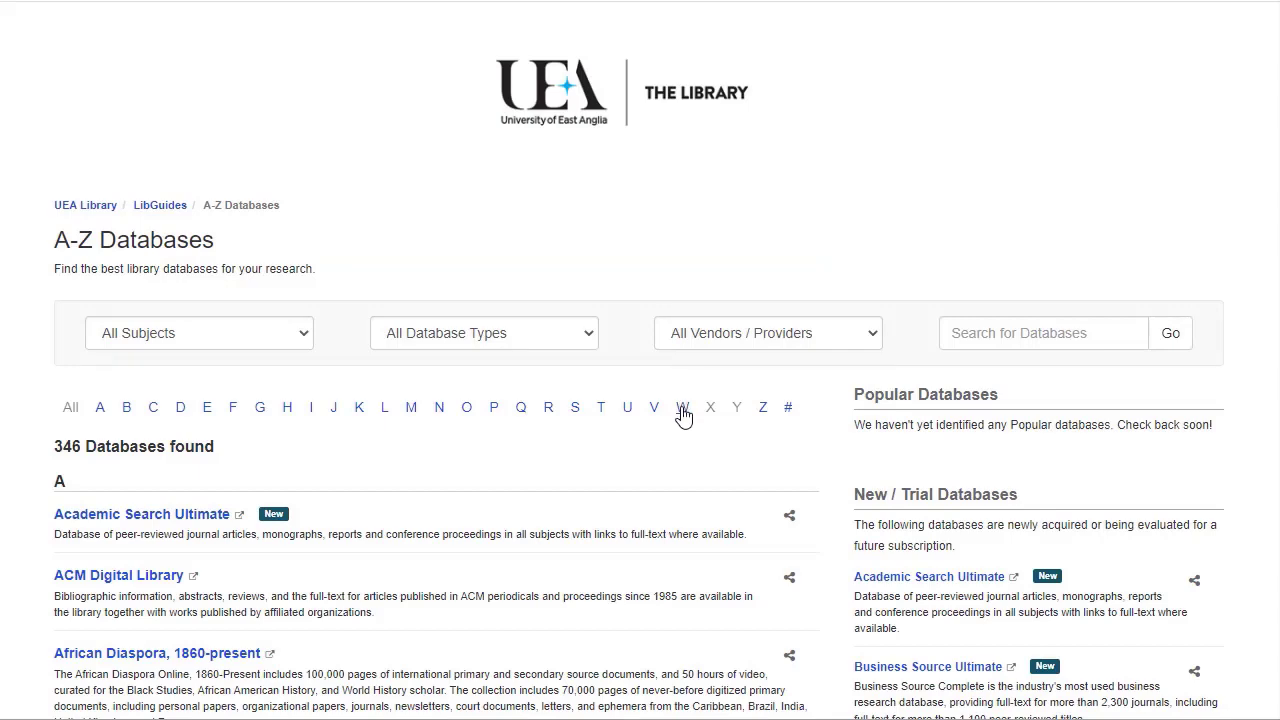
Open Web of Science from the databases under W, access the service, and dismiss the Documents search pop-up
{"action": "left_click", "coordinate": [682, 409]}
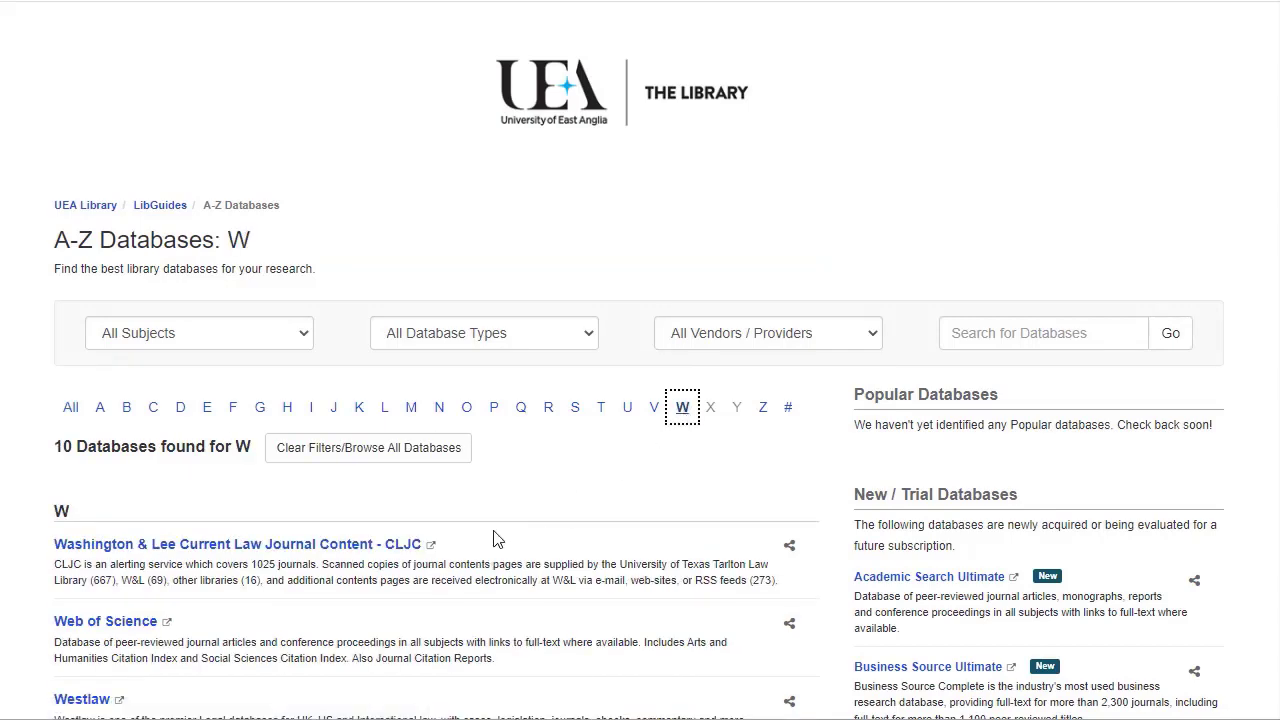
{"action": "left_click", "coordinate": [128, 633]}
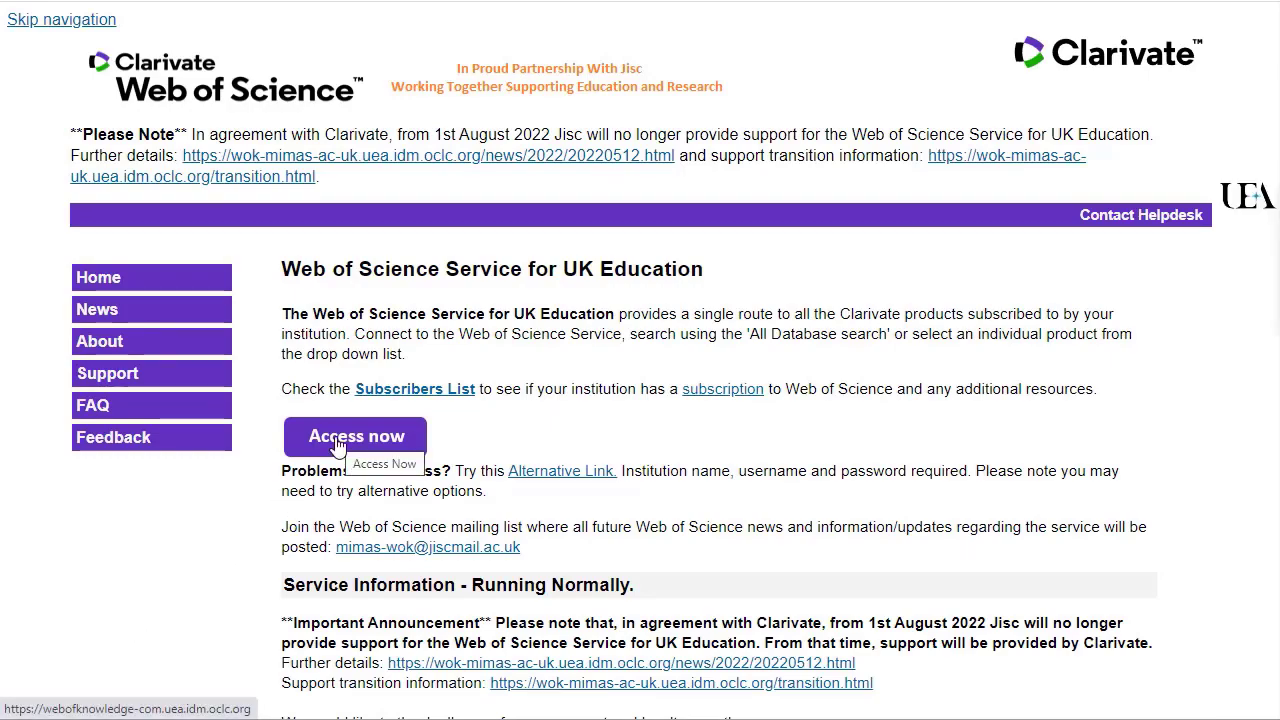
{"action": "left_click", "coordinate": [338, 447]}
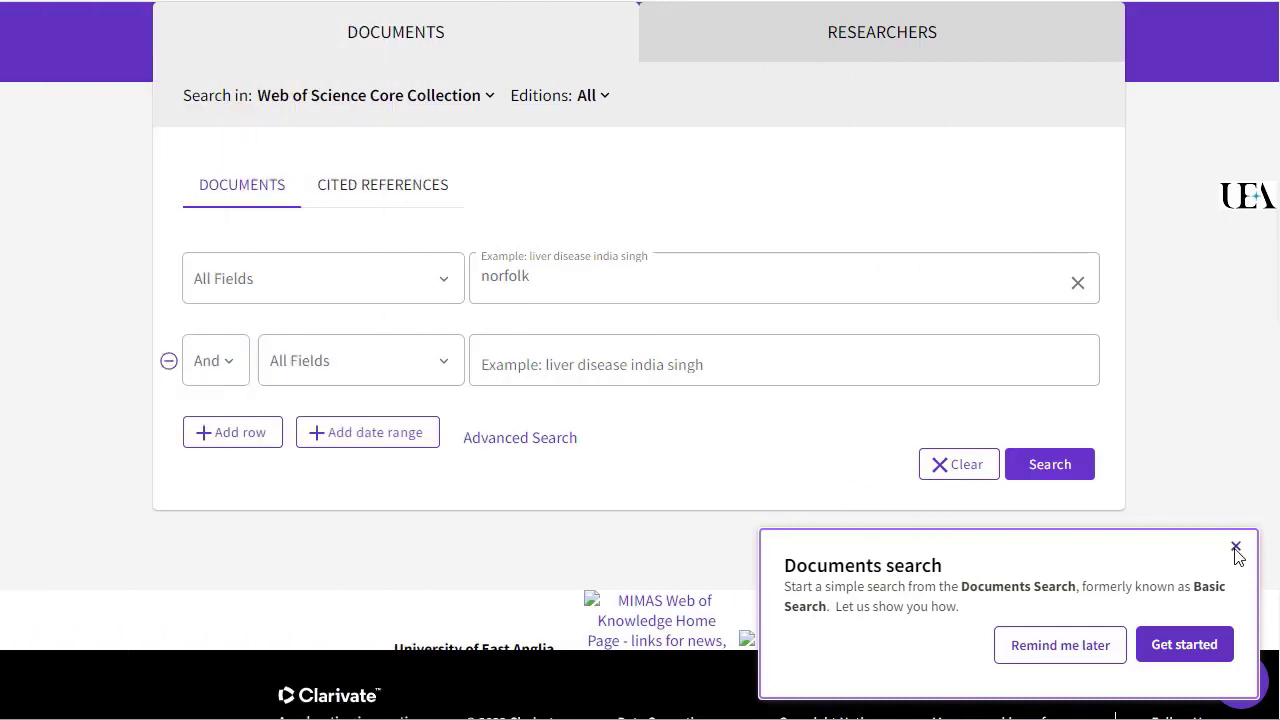
{"action": "left_click", "coordinate": [1235, 551]}
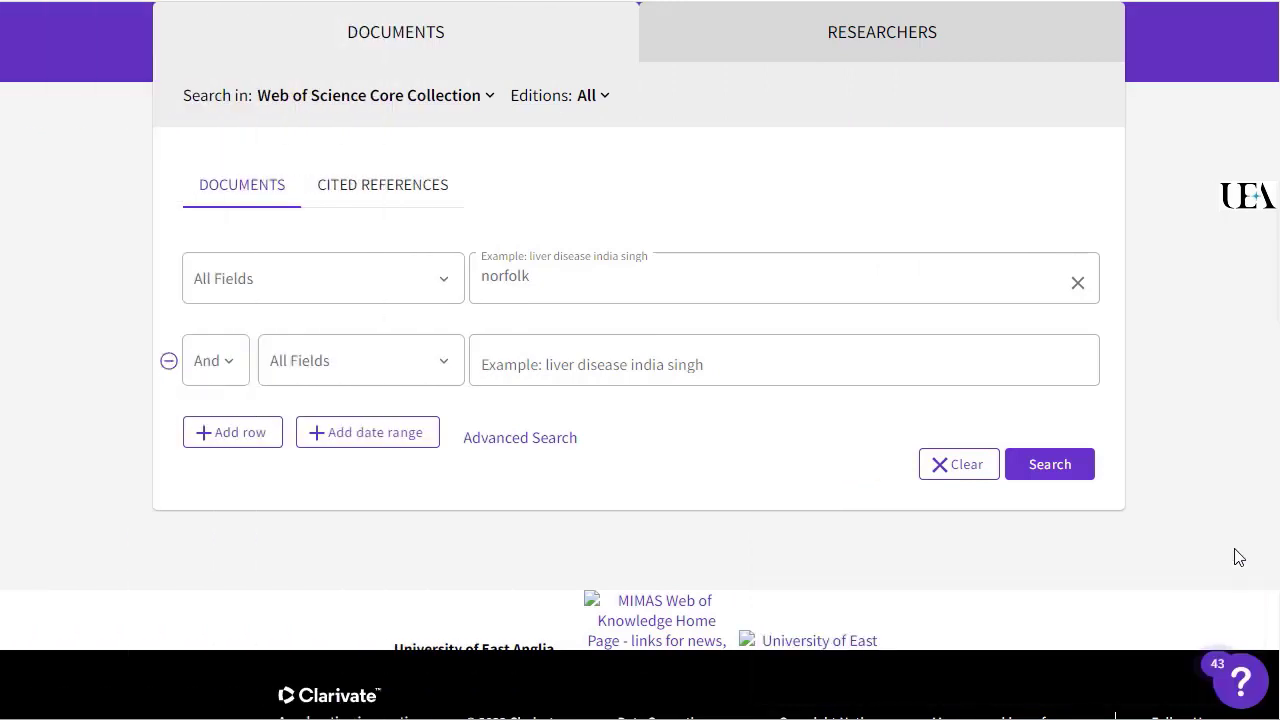
Enter "covid" as the first search term and "norfolk" as the second, combined with And
{"action": "double_click", "coordinate": [540, 278]}
{"action": "left_click_drag", "start_coordinate": [540, 278], "coordinate": [497, 281]}
{"action": "type", "text": "cov"}
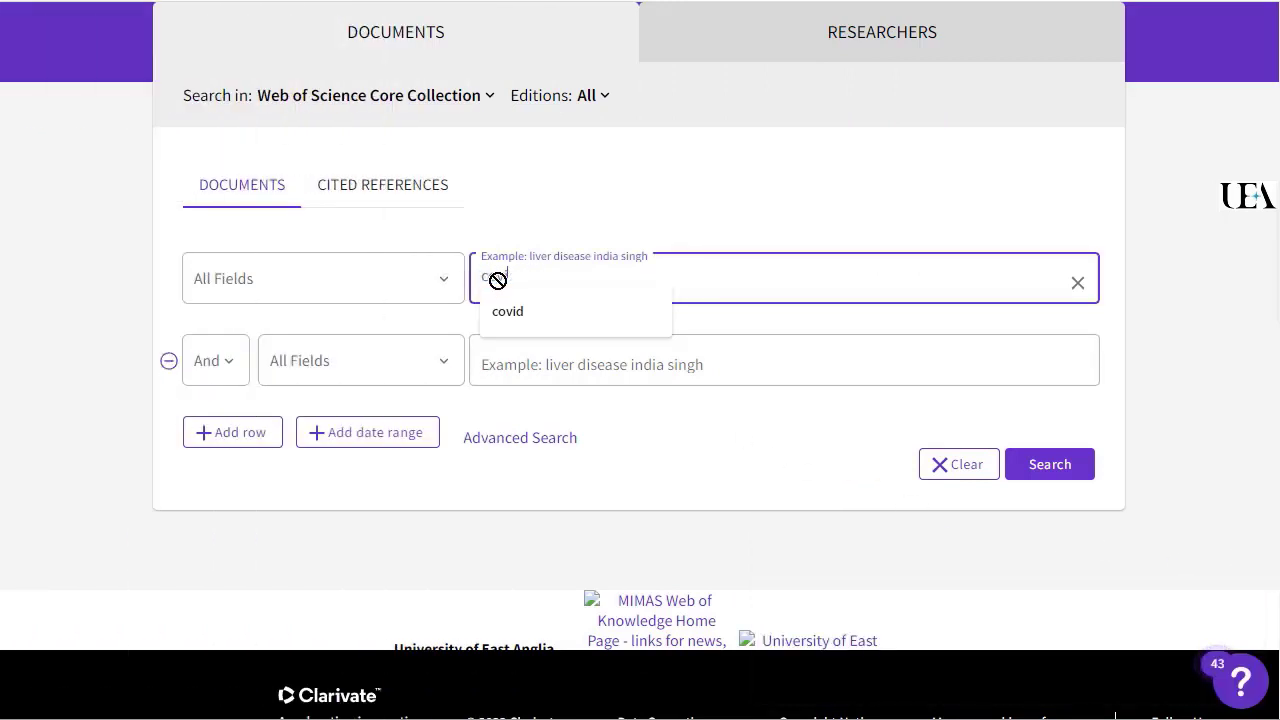
{"action": "type", "text": "id"}
{"action": "left_click", "coordinate": [523, 363]}
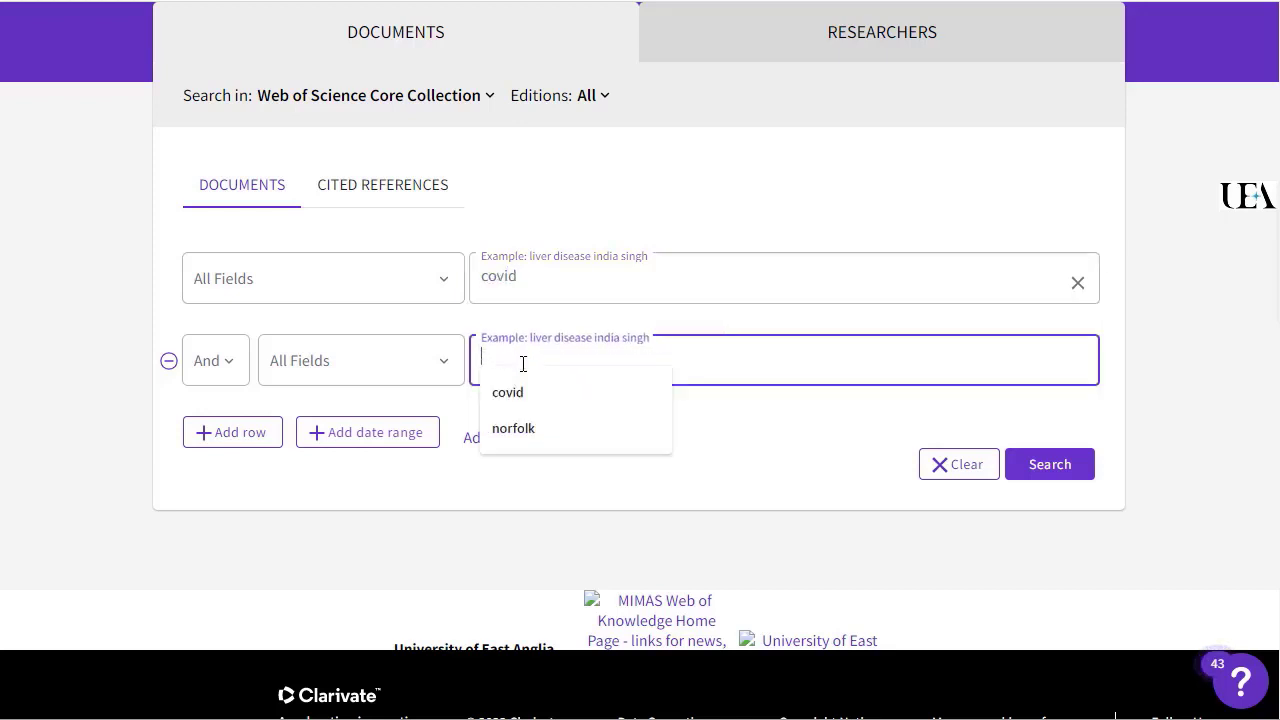
{"action": "left_click", "coordinate": [523, 427]}
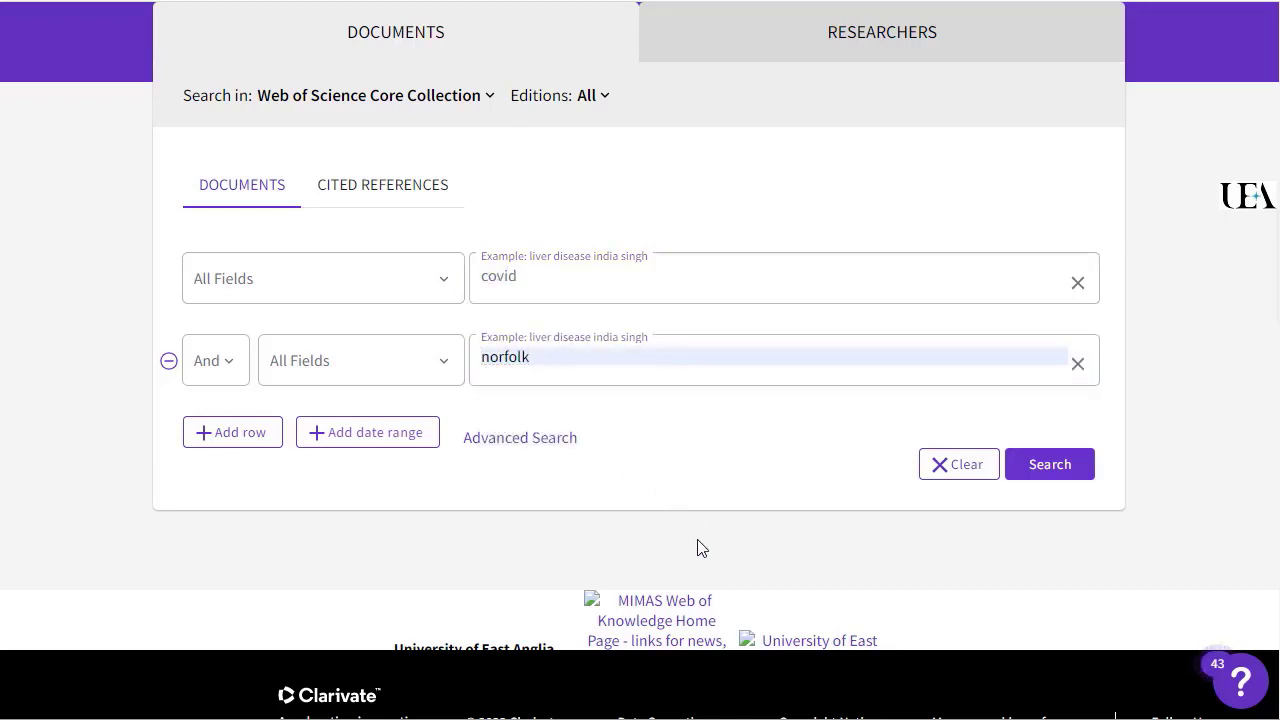
Restrict both search terms to the Title field, run the search, and look through the resulting articles
{"action": "left_click", "coordinate": [445, 287]}
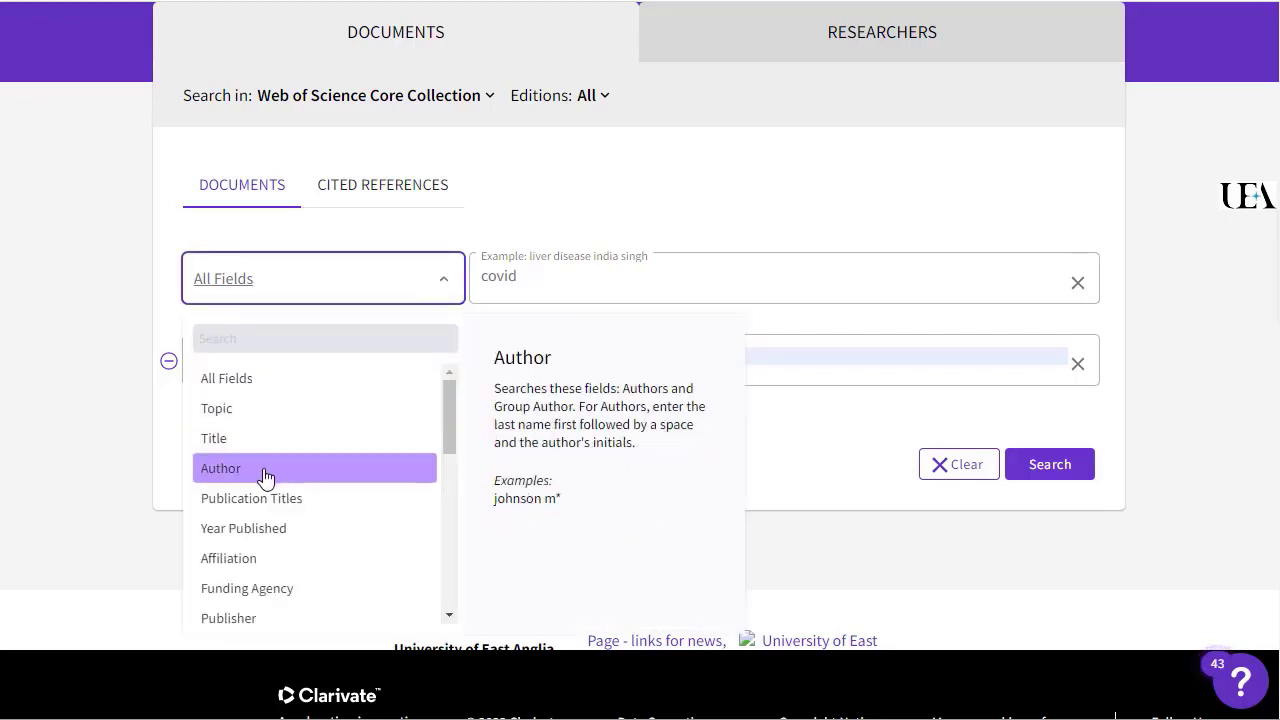
{"action": "scroll", "coordinate": [264, 495], "scroll_direction": "down", "scroll_amount": 5}
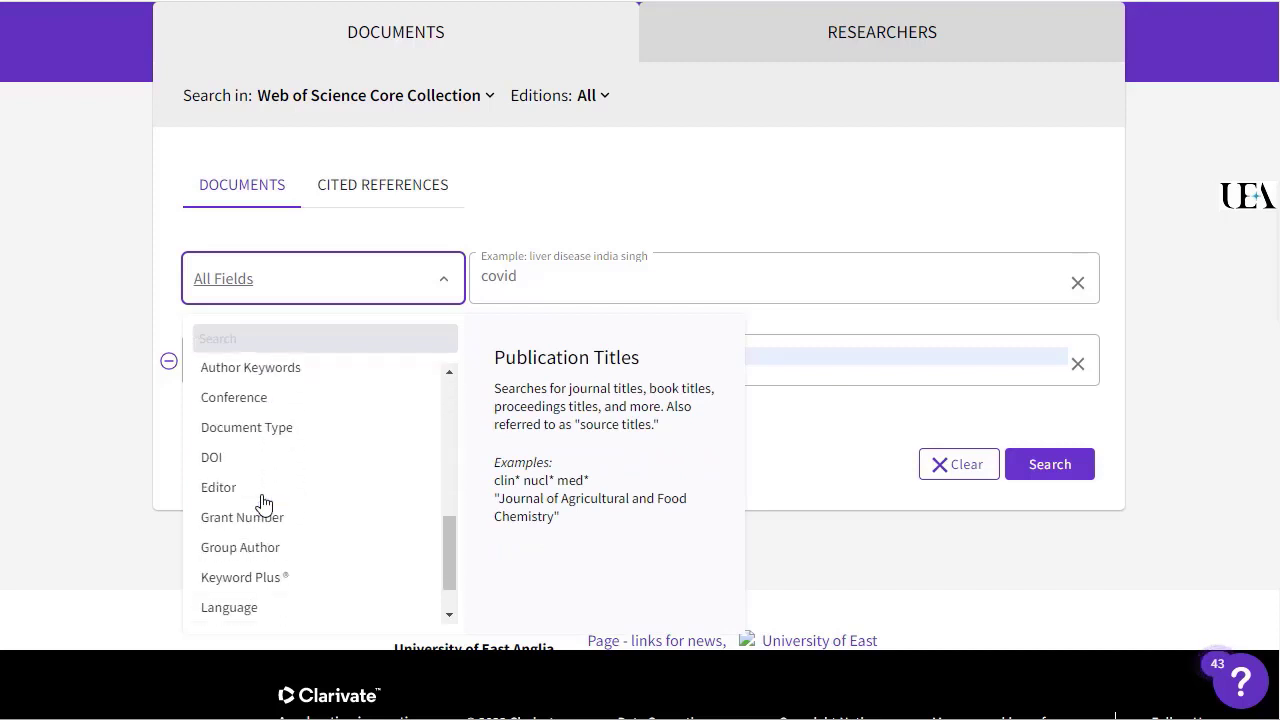
{"action": "scroll", "coordinate": [262, 505], "scroll_direction": "up", "scroll_amount": 5}
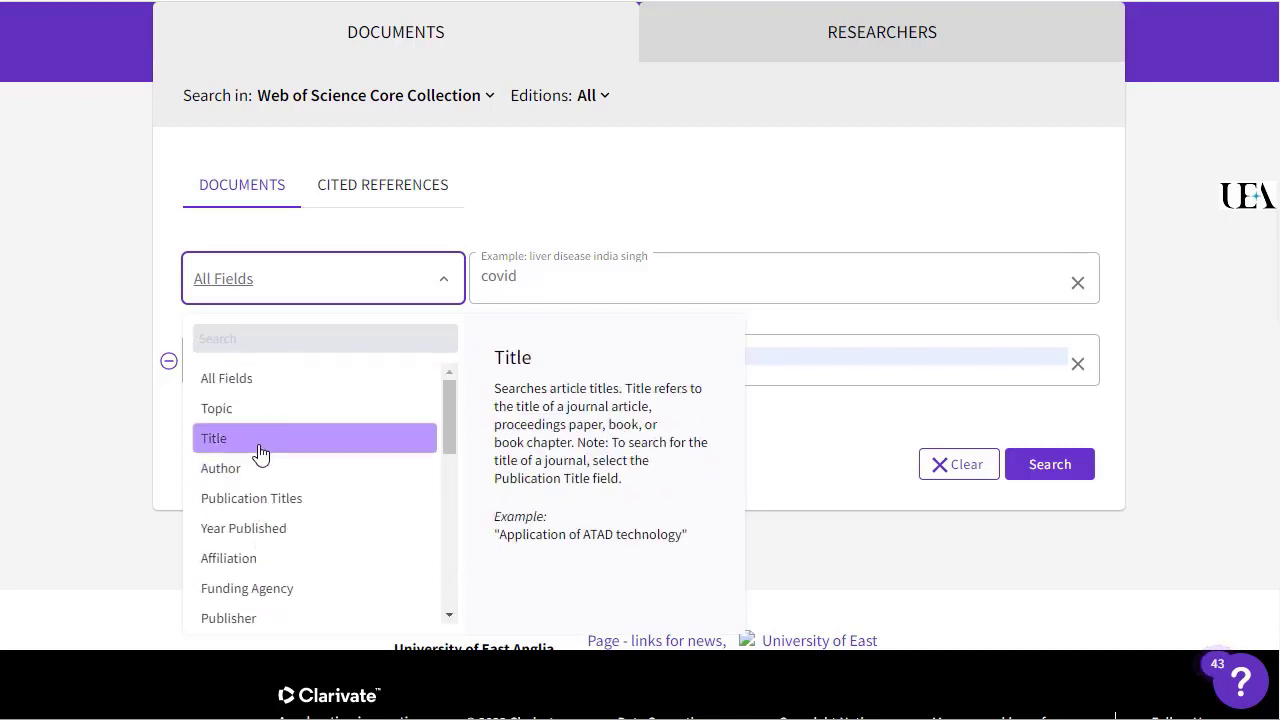
{"action": "left_click", "coordinate": [260, 440]}
{"action": "left_click", "coordinate": [313, 375]}
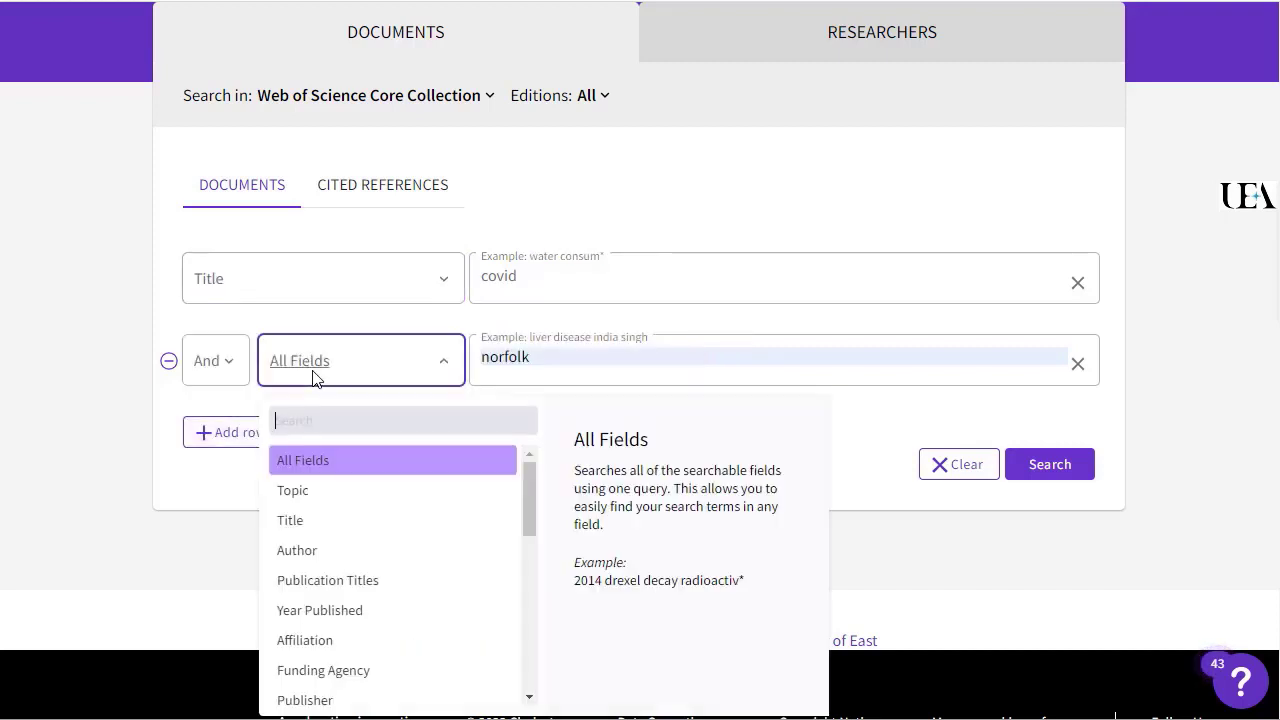
{"action": "left_click", "coordinate": [311, 521]}
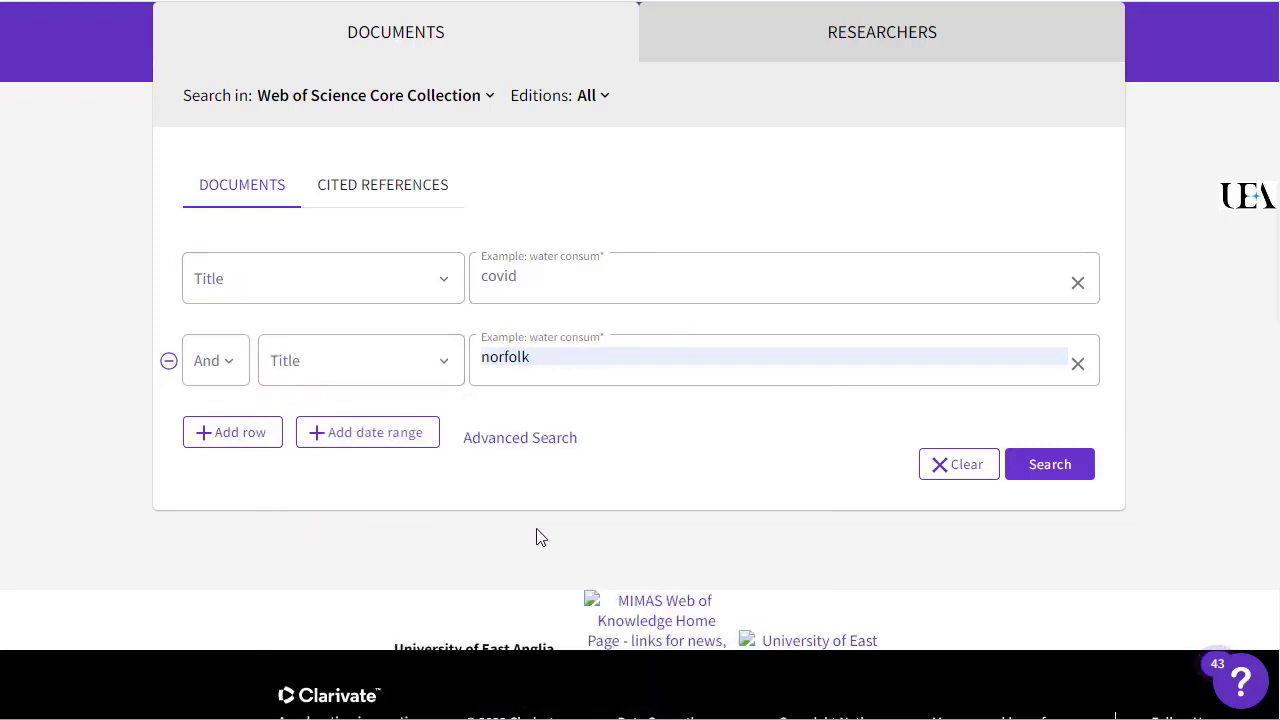
{"action": "left_click", "coordinate": [1040, 470]}
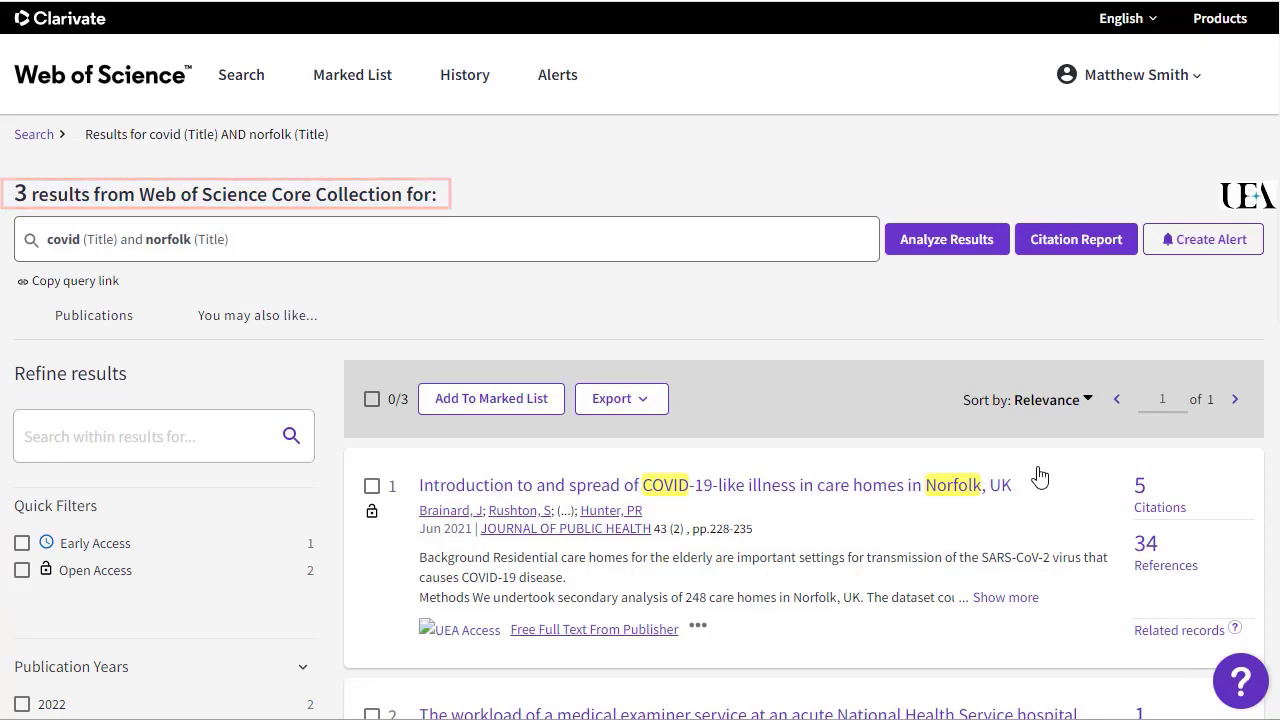
{"action": "scroll", "coordinate": [1040, 477], "scroll_direction": "down", "scroll_amount": 5}
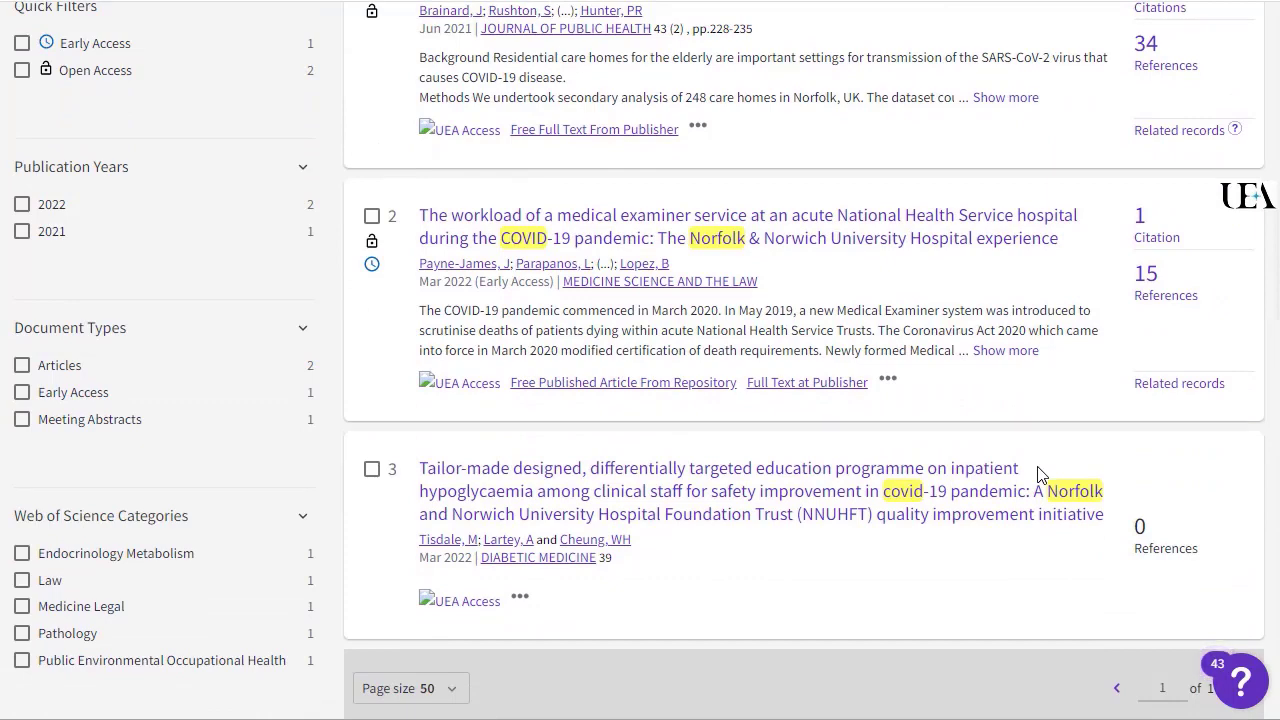
{"action": "scroll", "coordinate": [1040, 477], "scroll_direction": "up", "scroll_amount": 5}
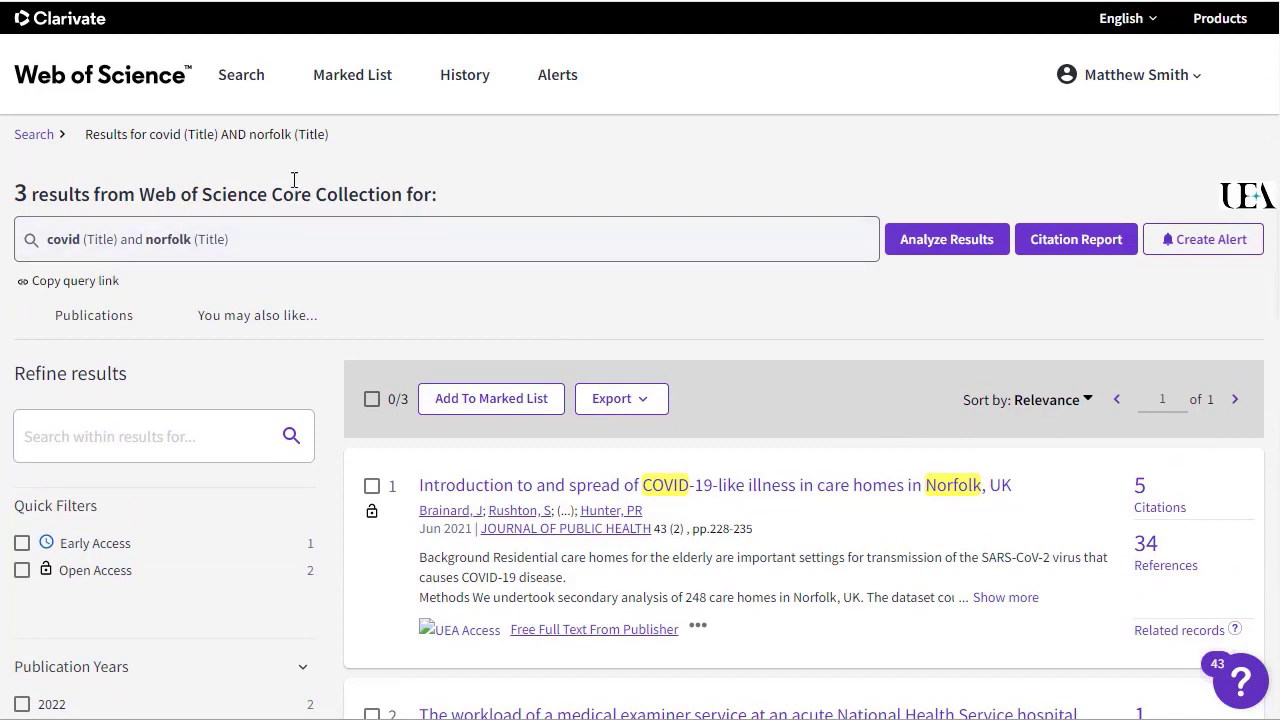
Return to the document search, clear the second term, and run a Title search for "covid" alone
{"action": "left_click", "coordinate": [244, 76]}
{"action": "scroll", "coordinate": [1150, 641], "scroll_direction": "down", "scroll_amount": 3}
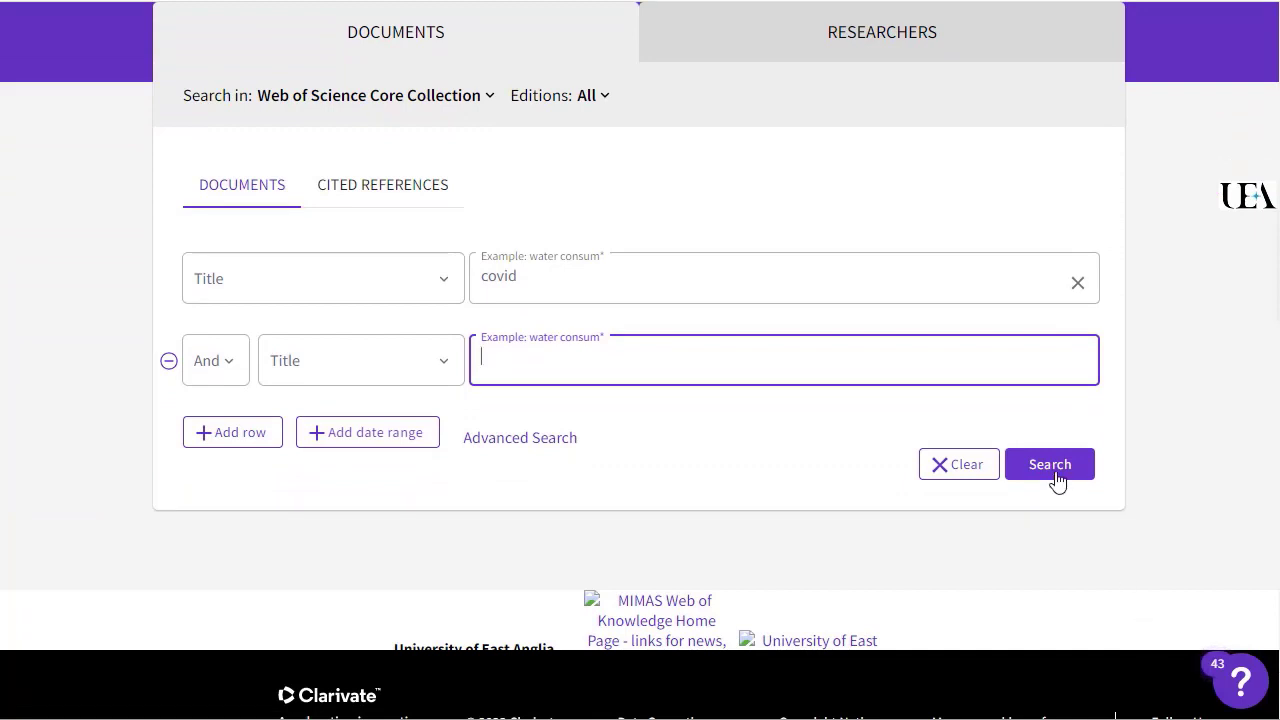
{"action": "left_click", "coordinate": [1057, 480]}
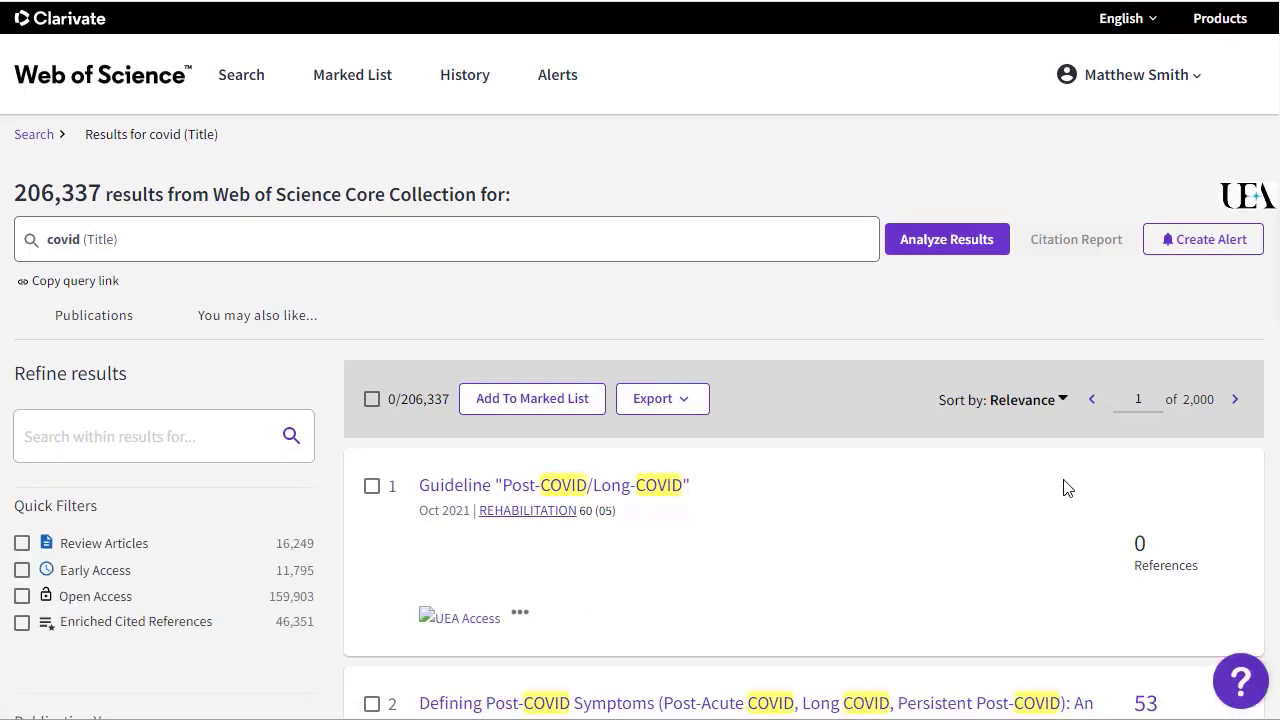
Return to the document search, replace the first term with "norfolk", and run the Title search for it alone
{"action": "left_click", "coordinate": [241, 88]}
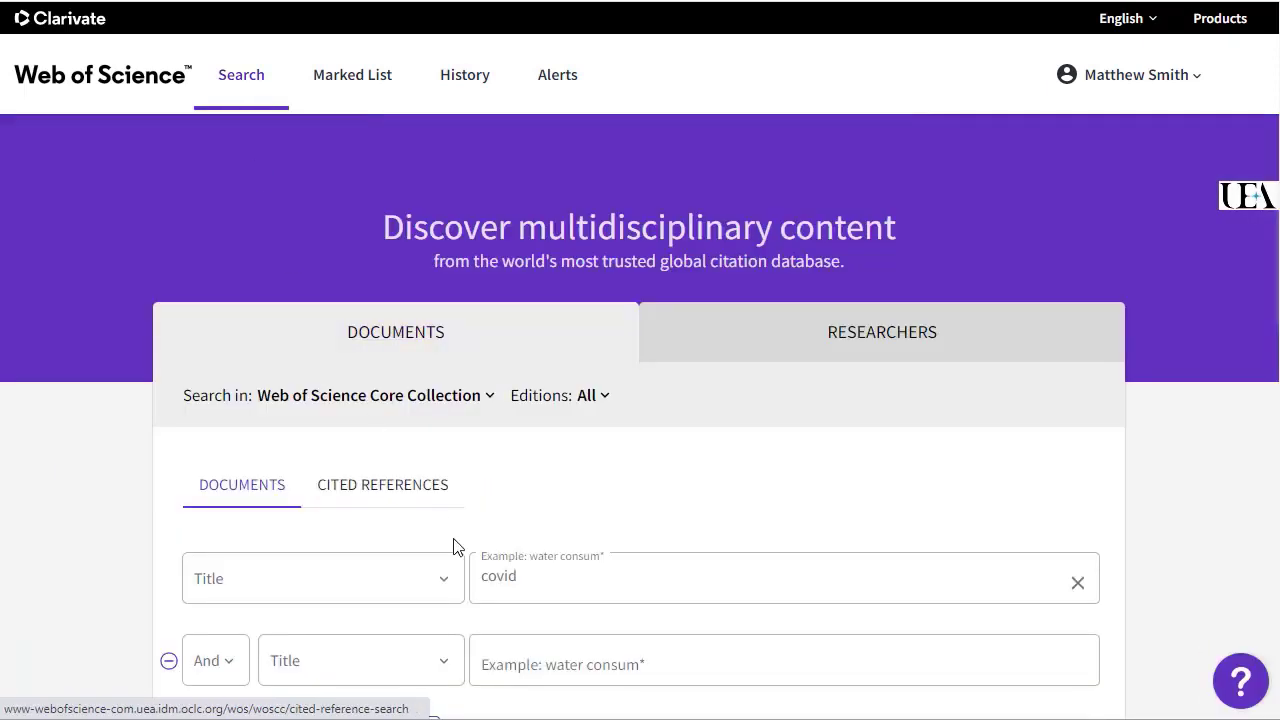
{"action": "left_click", "coordinate": [507, 574]}
{"action": "double_click", "coordinate": [477, 575]}
{"action": "type", "text": "norfolk"}
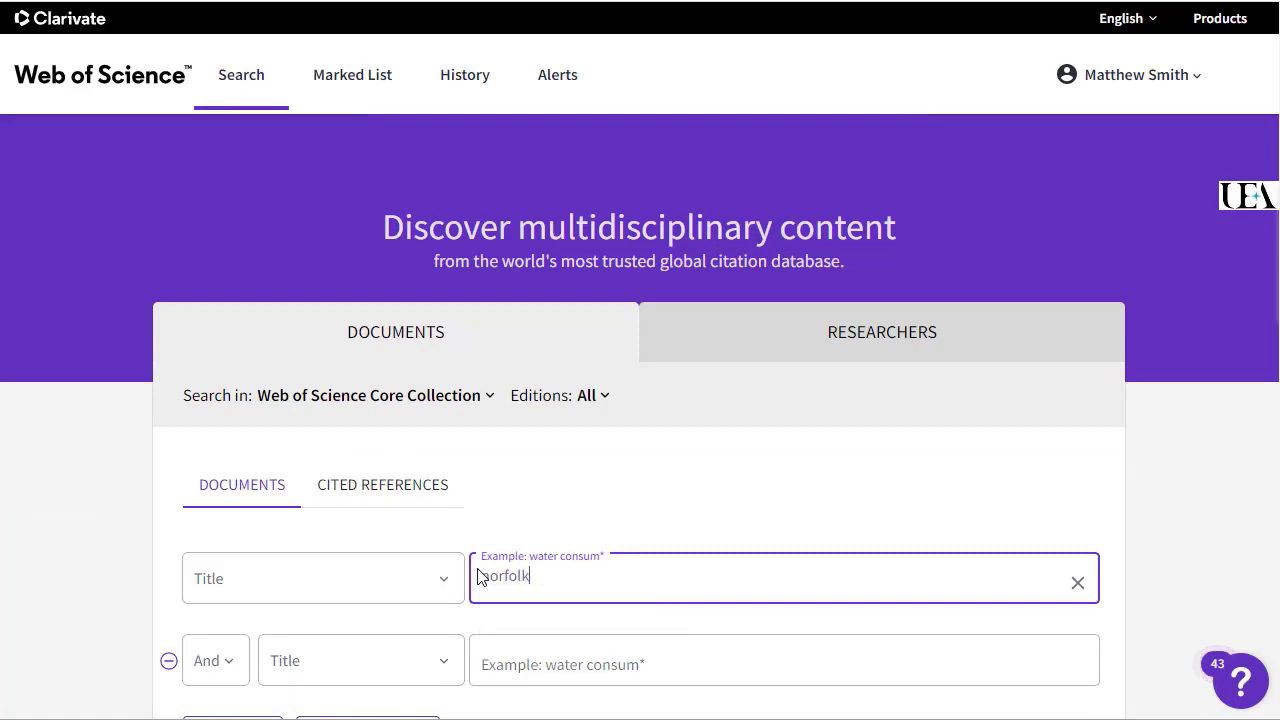
{"action": "scroll", "coordinate": [478, 577], "scroll_direction": "down", "scroll_amount": 2}
{"action": "left_click", "coordinate": [1050, 574]}
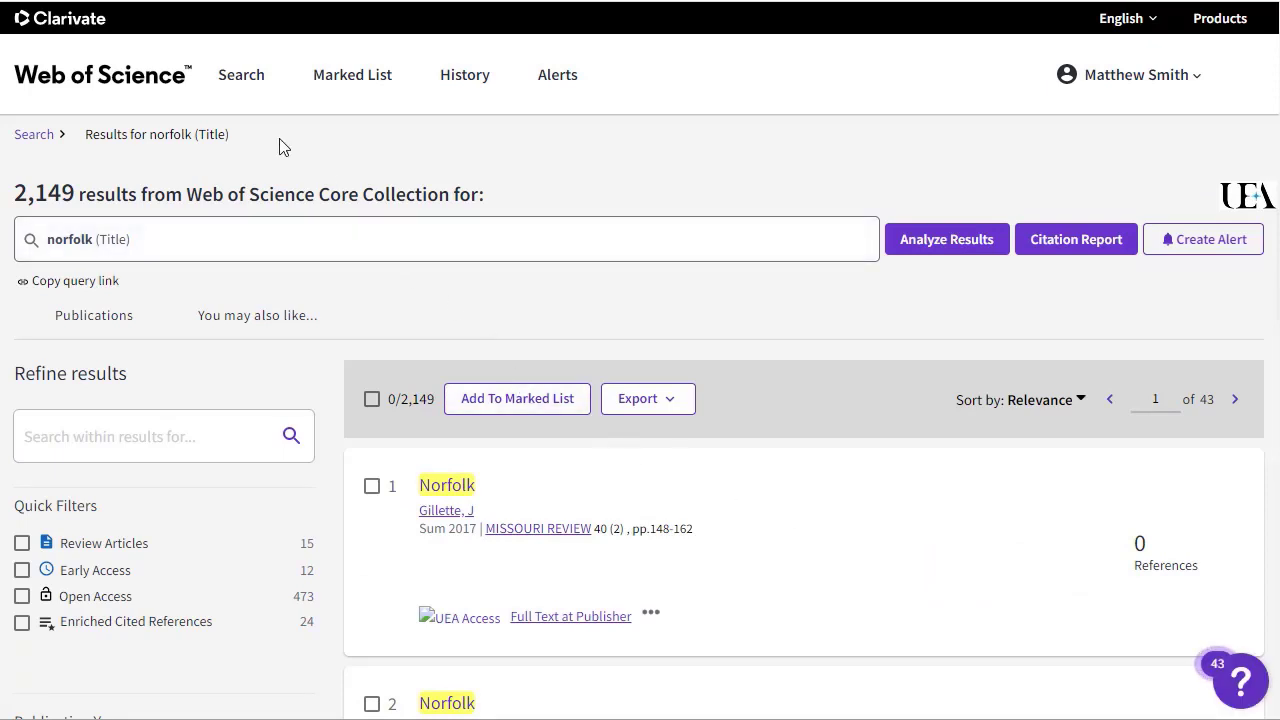
Return to the document search, open the Advanced Search Query Builder, and go to its Session Queries
{"action": "left_click", "coordinate": [241, 80]}
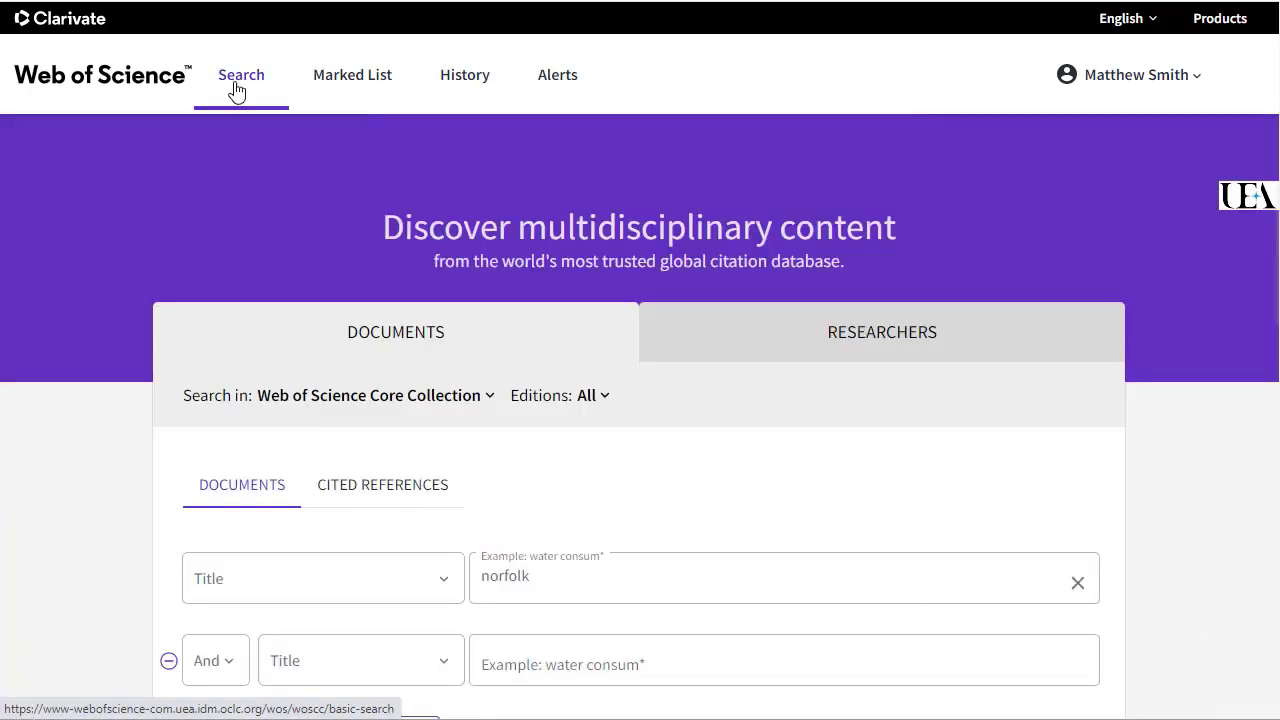
{"action": "scroll", "coordinate": [239, 210], "scroll_direction": "down", "scroll_amount": 3}
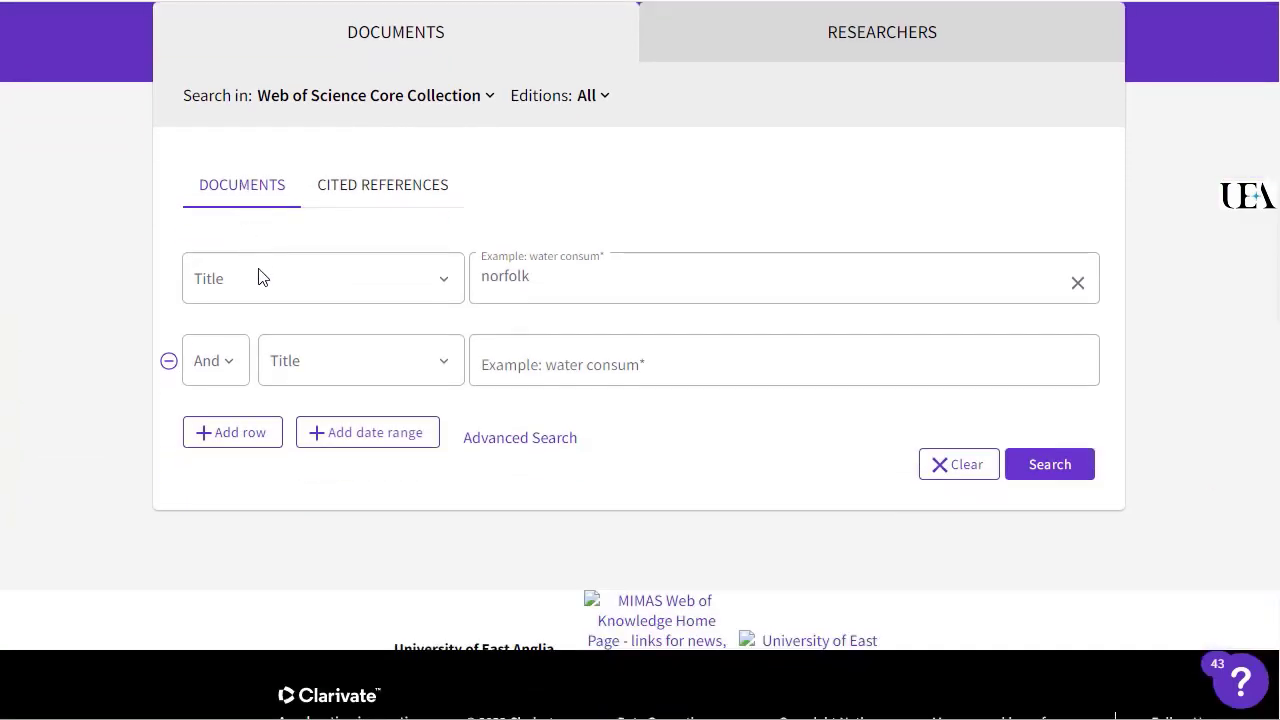
{"action": "left_click", "coordinate": [538, 450]}
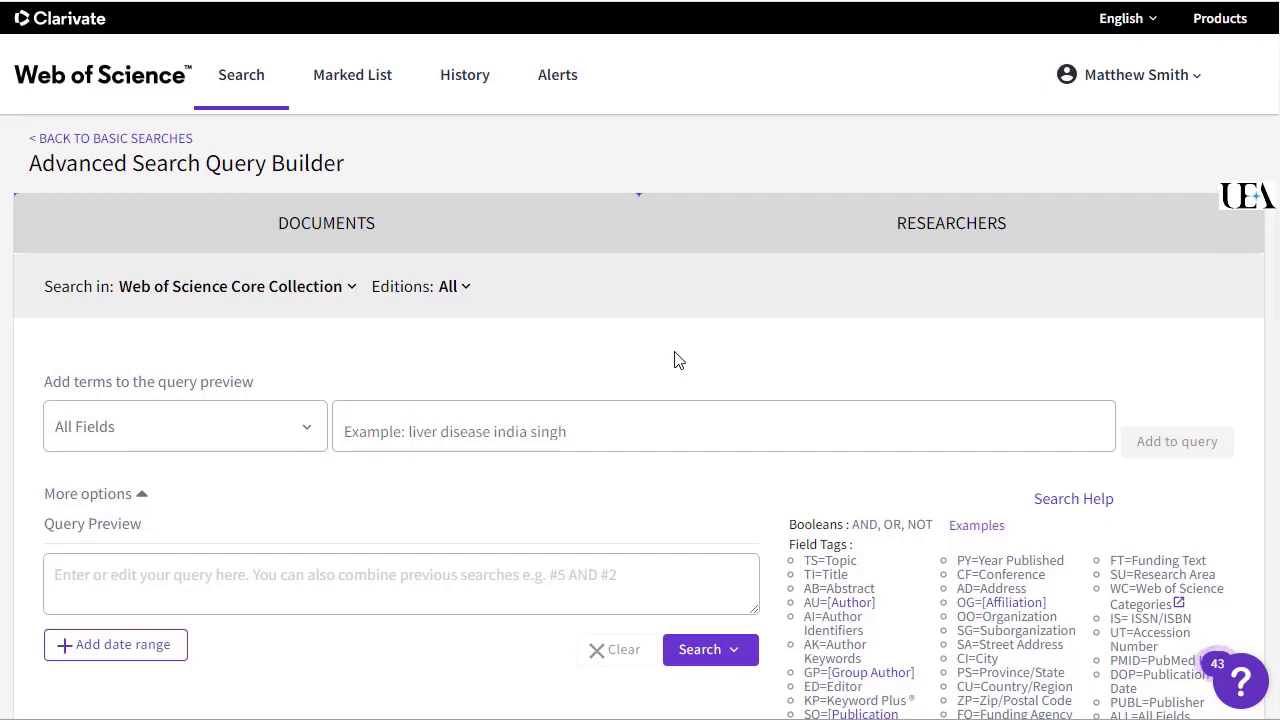
{"action": "scroll", "coordinate": [674, 360], "scroll_direction": "down", "scroll_amount": 5}
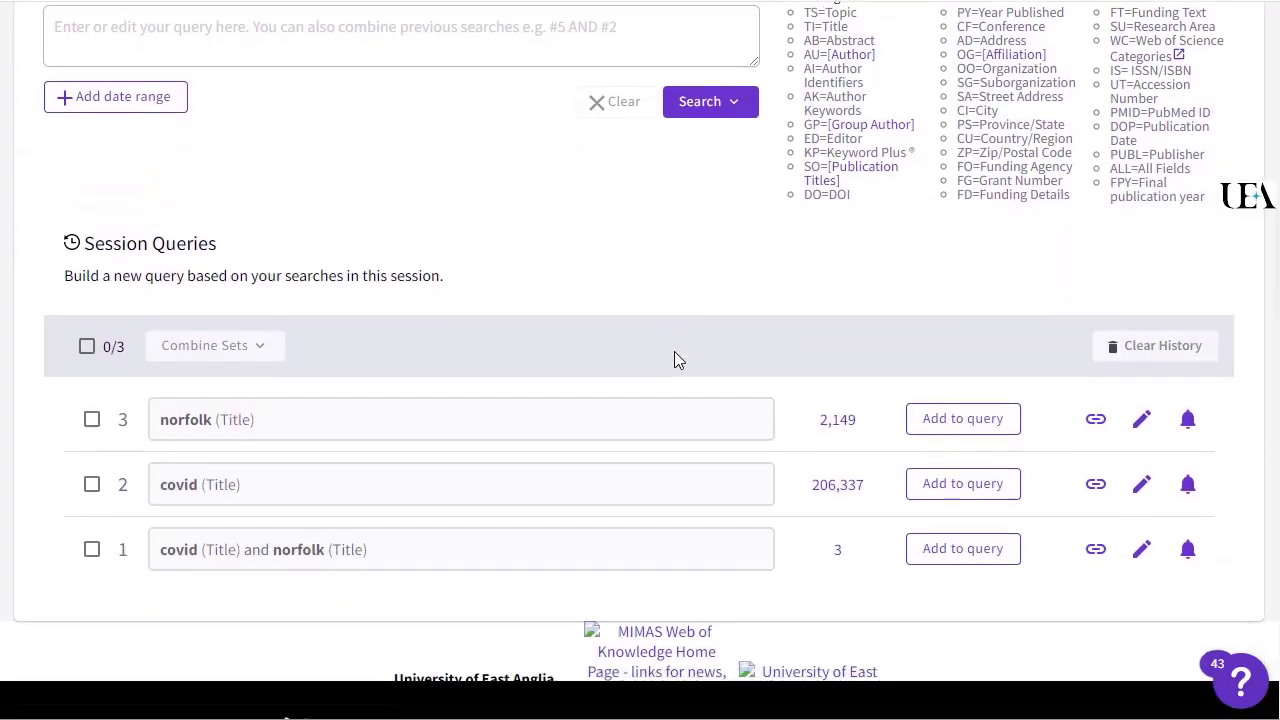
{"action": "scroll", "coordinate": [674, 360], "scroll_direction": "down", "scroll_amount": 1}
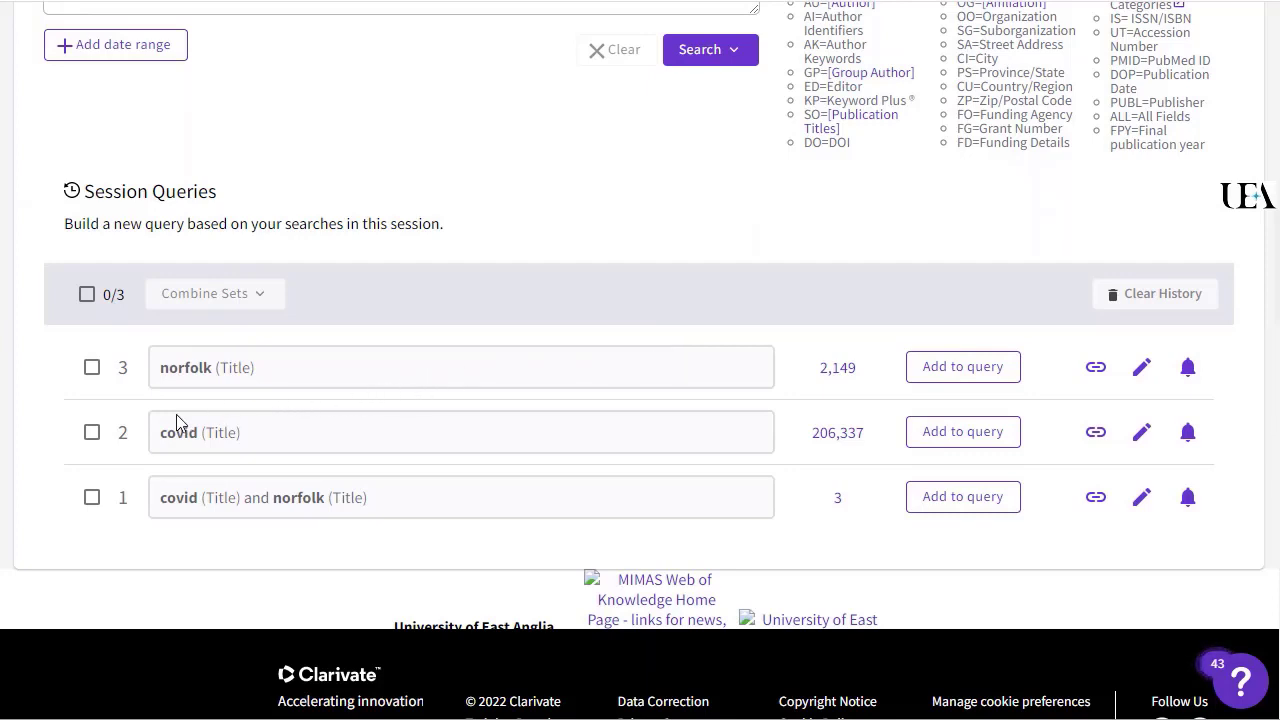
Combine the separate "covid" and "norfolk" Title queries from the session history using And
{"action": "left_click", "coordinate": [92, 433]}
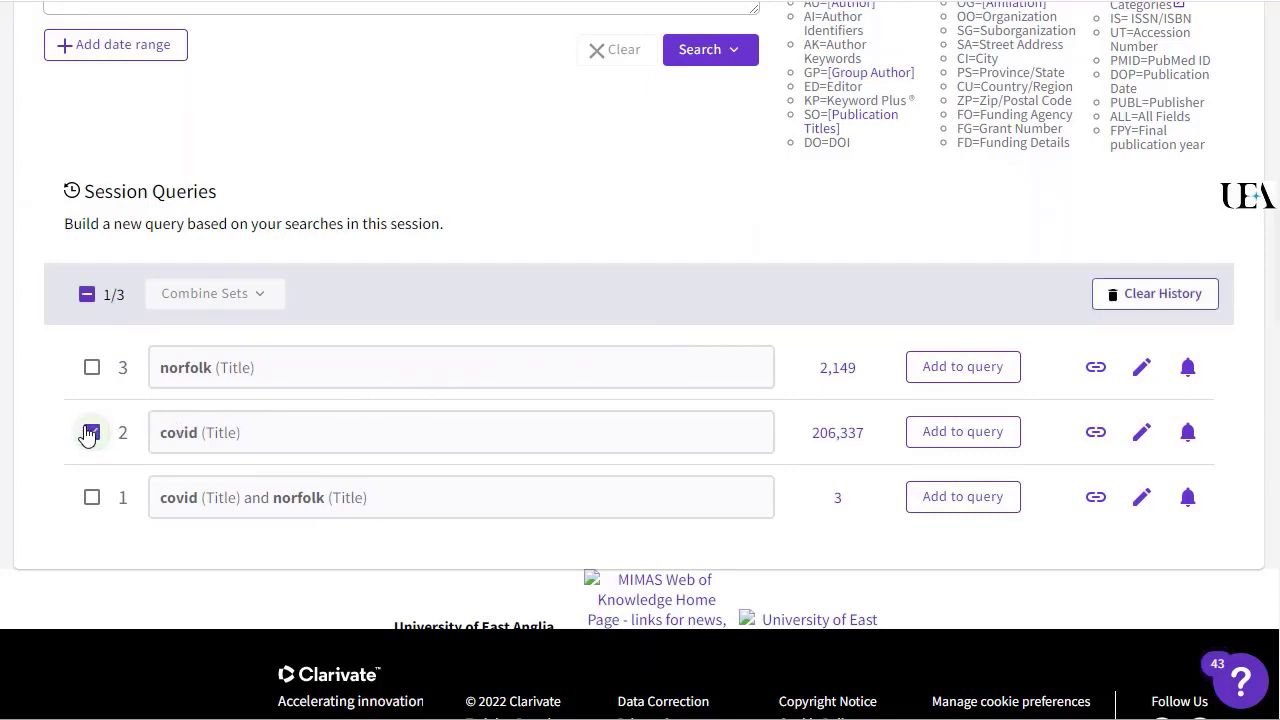
{"action": "left_click", "coordinate": [91, 368]}
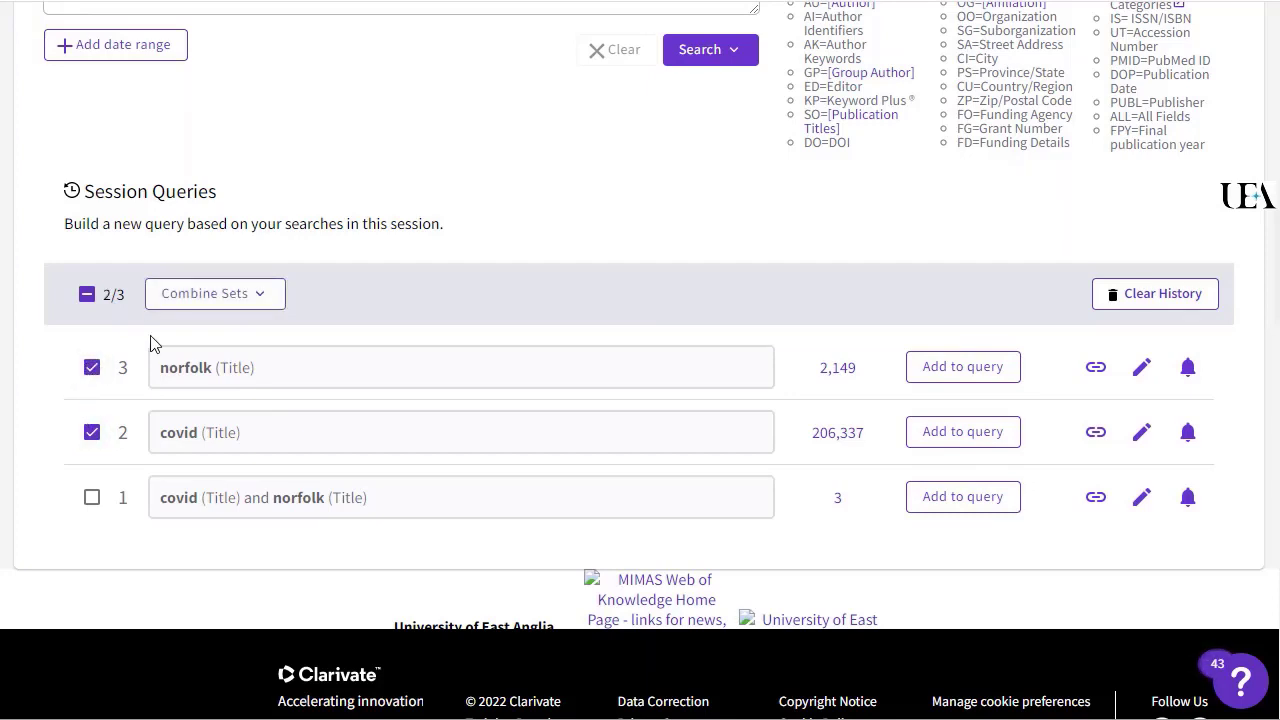
{"action": "left_click", "coordinate": [212, 310]}
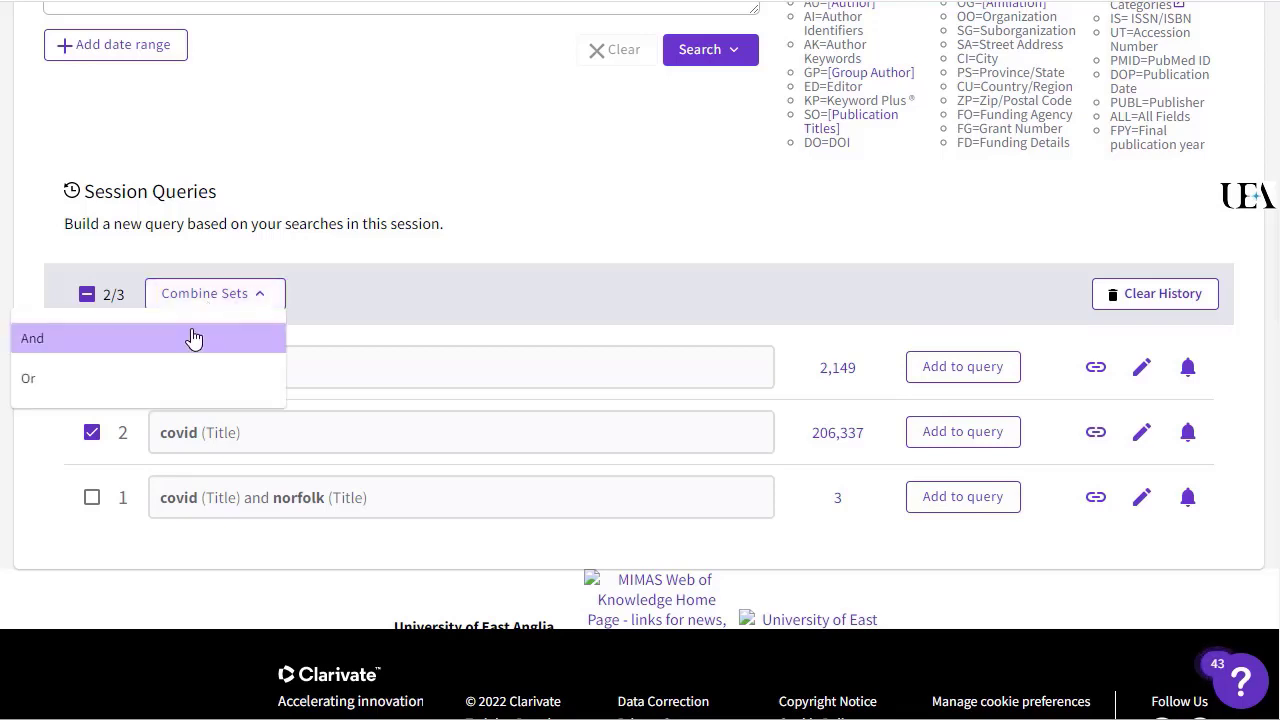
{"action": "left_click", "coordinate": [193, 338]}
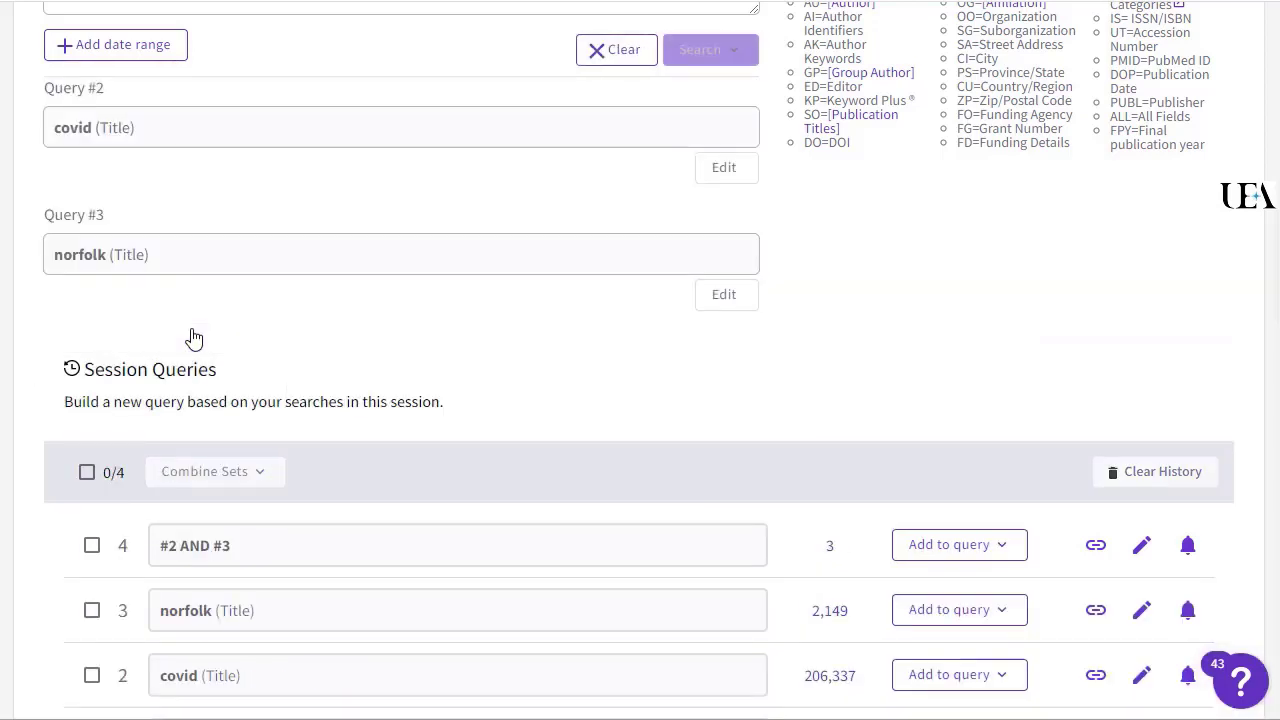
Run the combined query "#2 AND #3" and look through the articles it returns
{"action": "scroll", "coordinate": [193, 338], "scroll_direction": "up", "scroll_amount": 3}
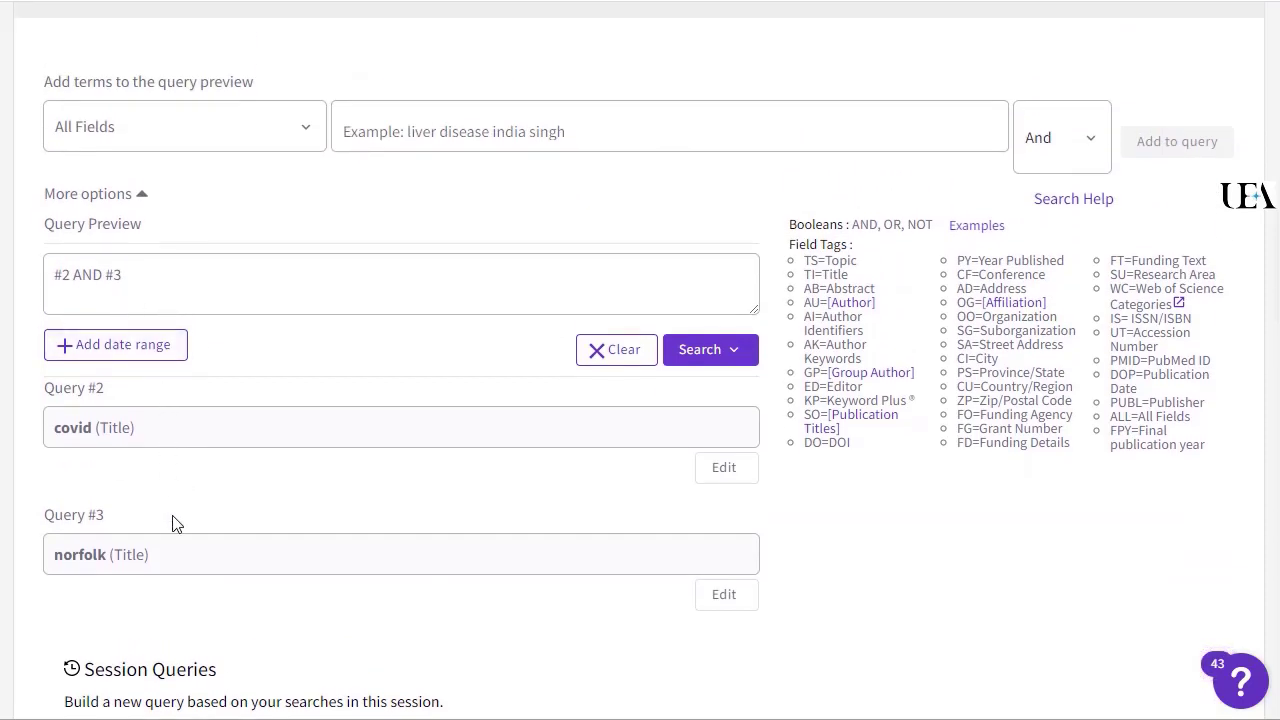
{"action": "left_click", "coordinate": [693, 362]}
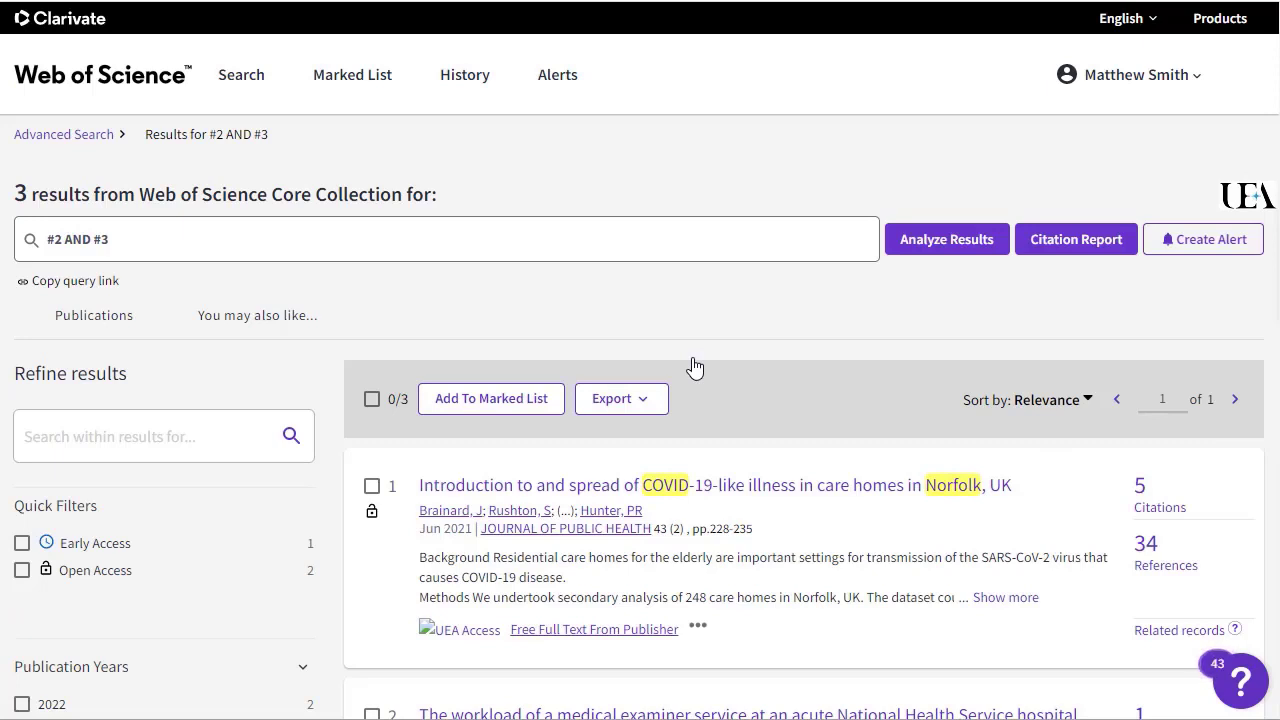
{"action": "scroll", "coordinate": [695, 367], "scroll_direction": "down", "scroll_amount": 4}
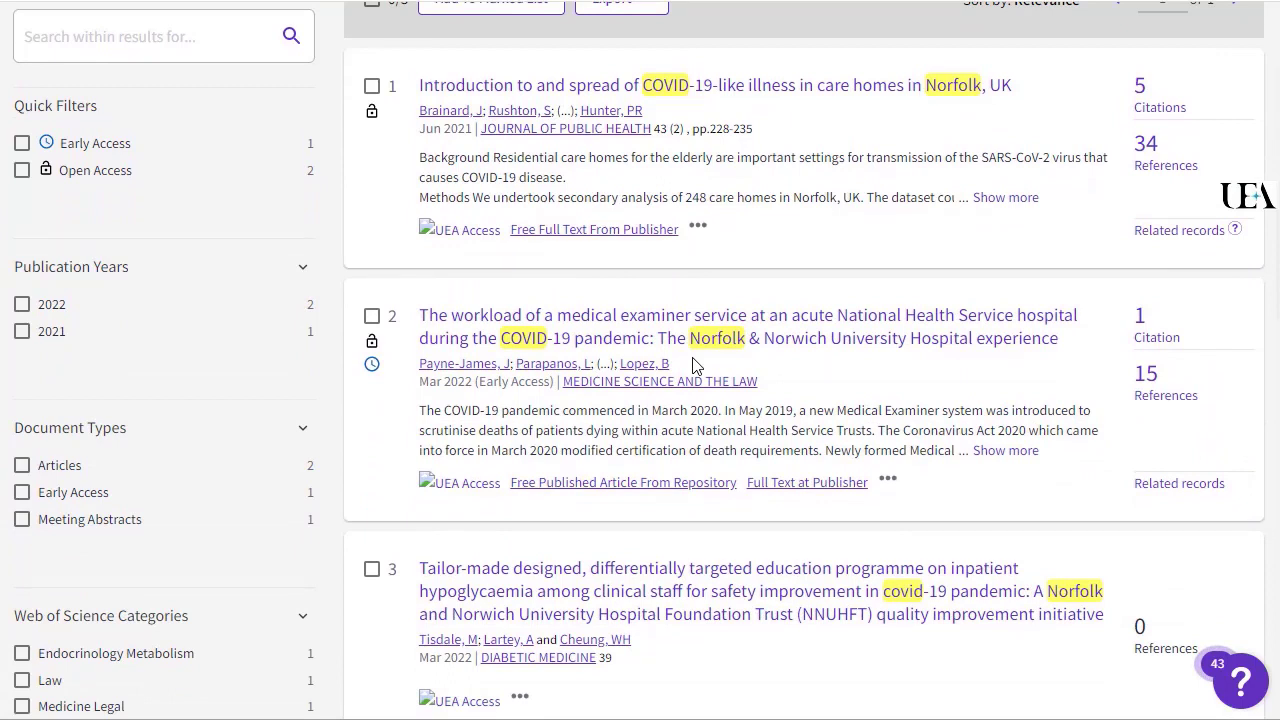
Look through the refine filters available for the combined query's results
{"action": "scroll", "coordinate": [317, 437], "scroll_direction": "down", "scroll_amount": 6}
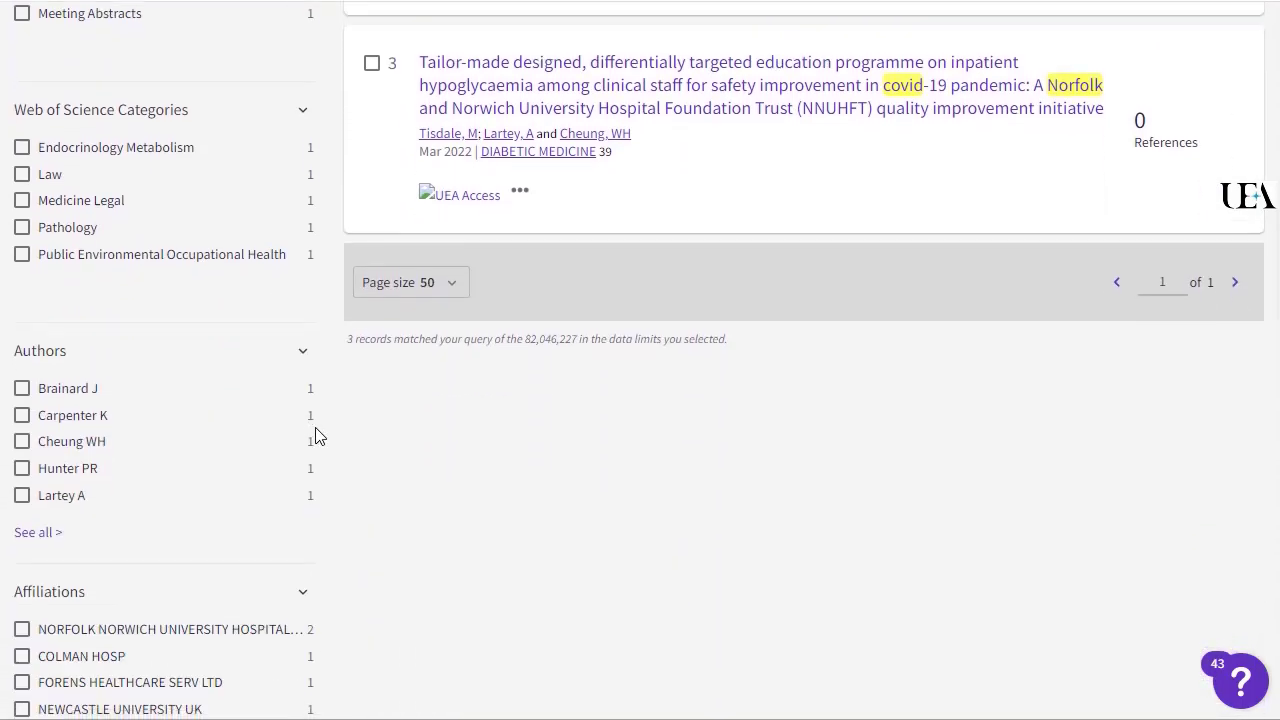
{"action": "scroll", "coordinate": [317, 437], "scroll_direction": "down", "scroll_amount": 7}
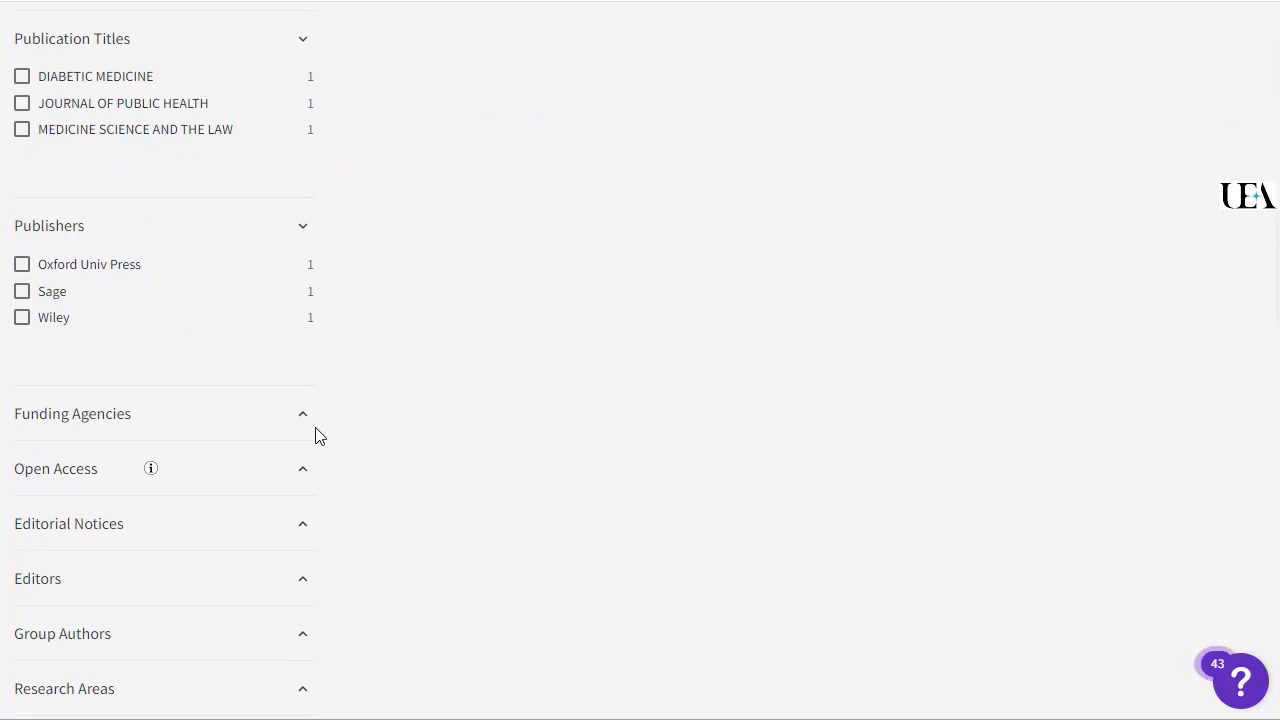
{"action": "scroll", "coordinate": [317, 437], "scroll_direction": "up", "scroll_amount": 16}
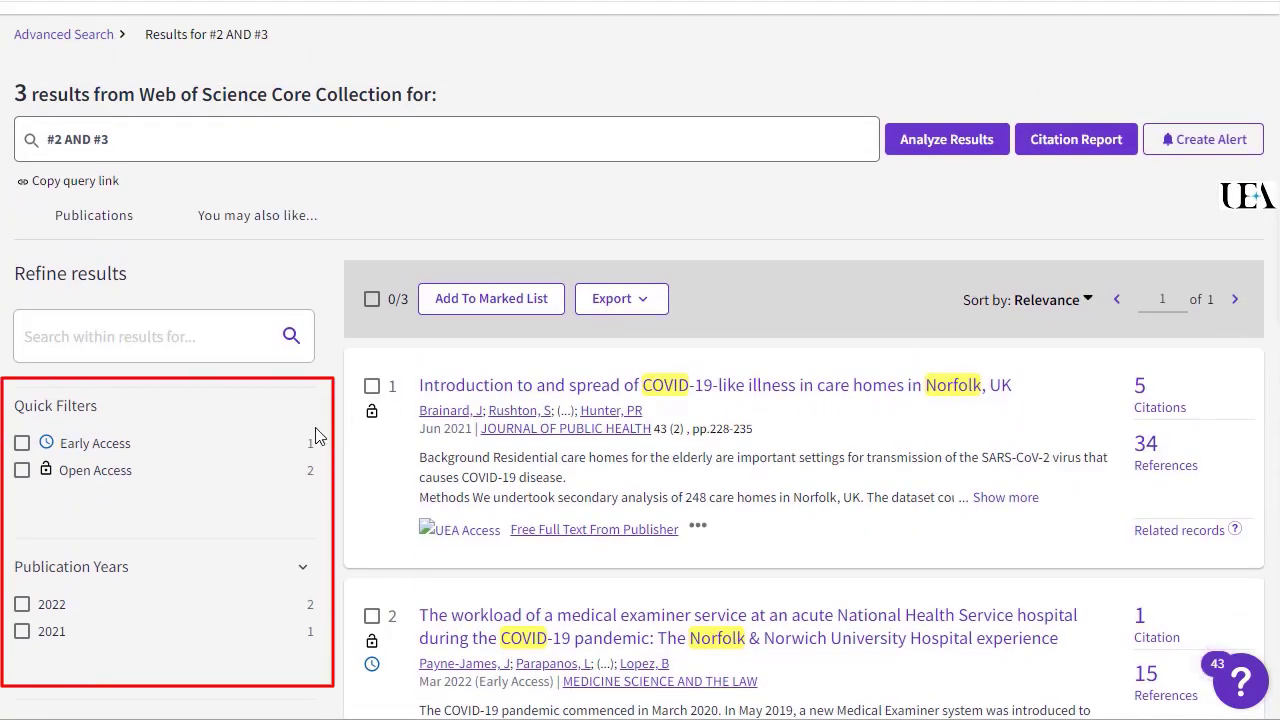
Analyze the combined query's results and examine the Web of Science Categories treemap and its record table
{"action": "left_click", "coordinate": [940, 152]}
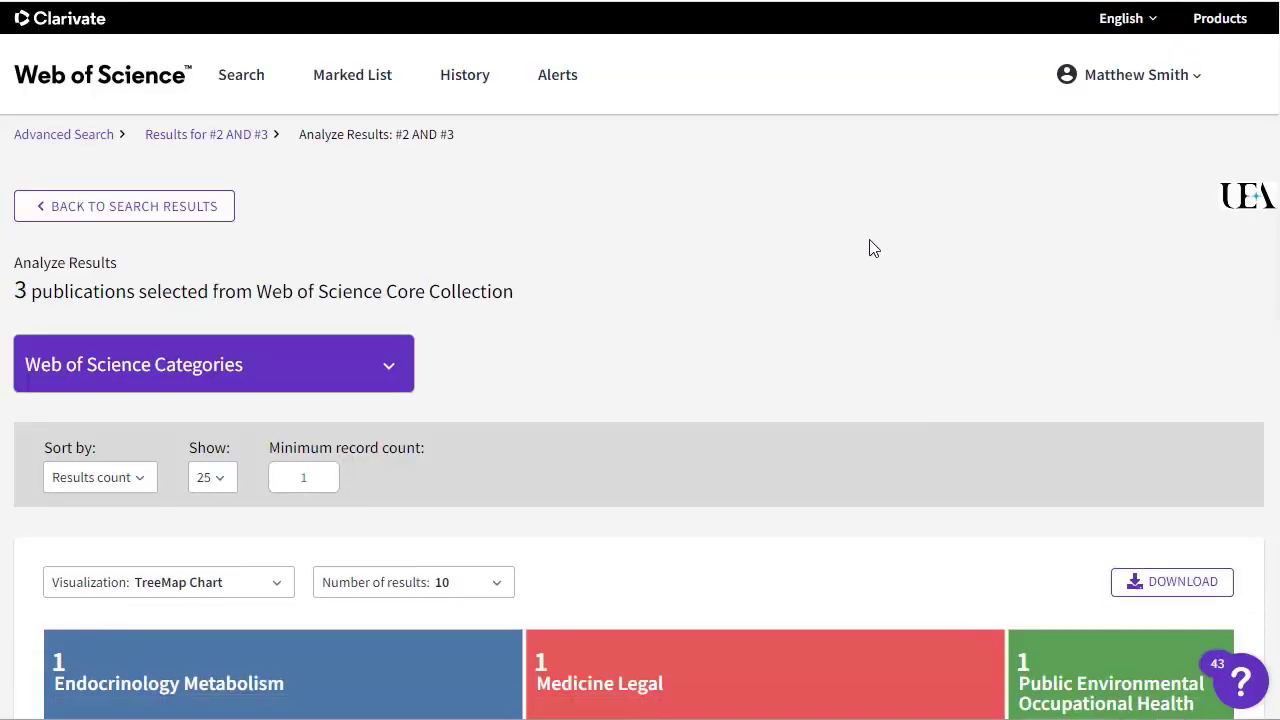
{"action": "scroll", "coordinate": [870, 241], "scroll_direction": "down", "scroll_amount": 5}
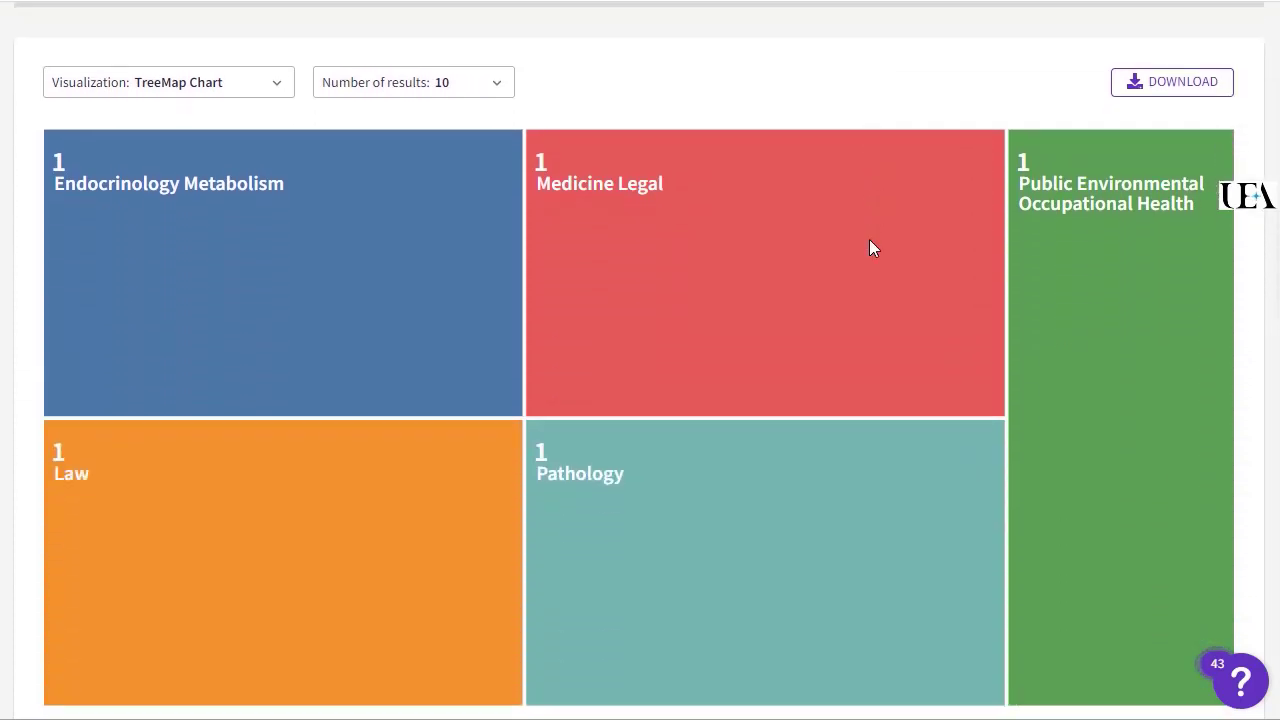
{"action": "mouse_move", "coordinate": [869, 248]}
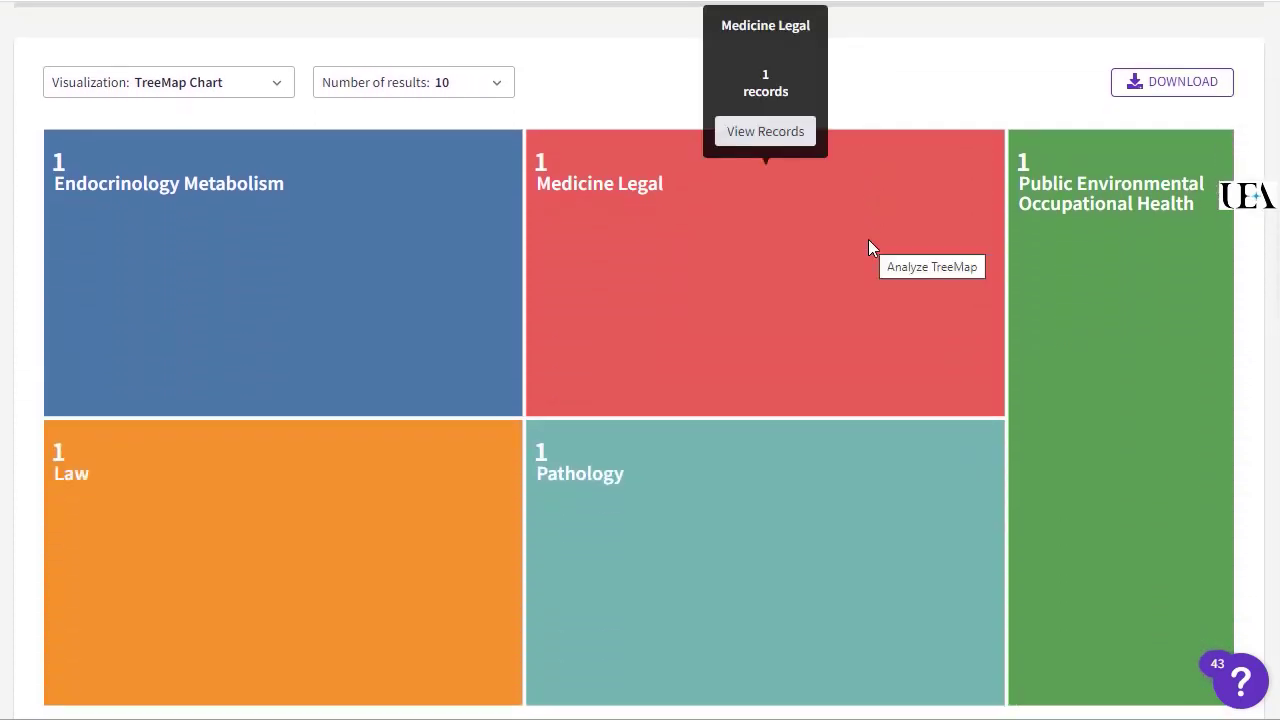
{"action": "mouse_move", "coordinate": [332, 498]}
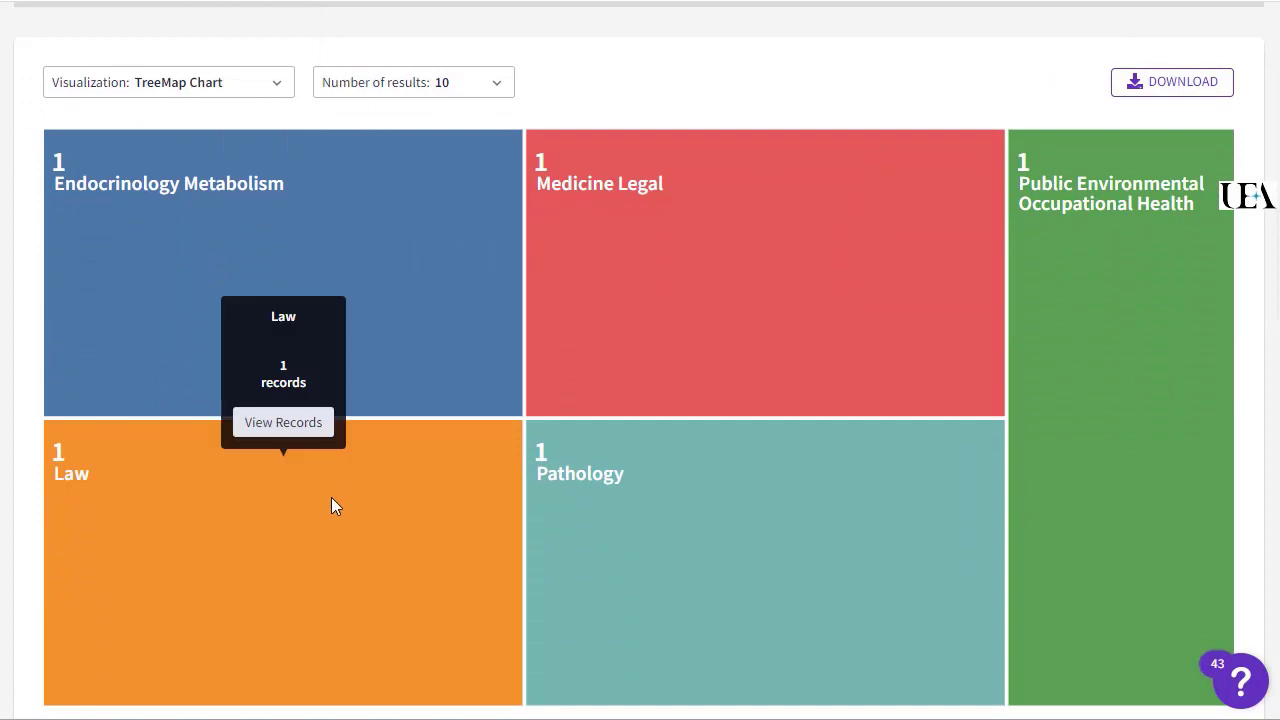
{"action": "scroll", "coordinate": [331, 497], "scroll_direction": "down", "scroll_amount": 5}
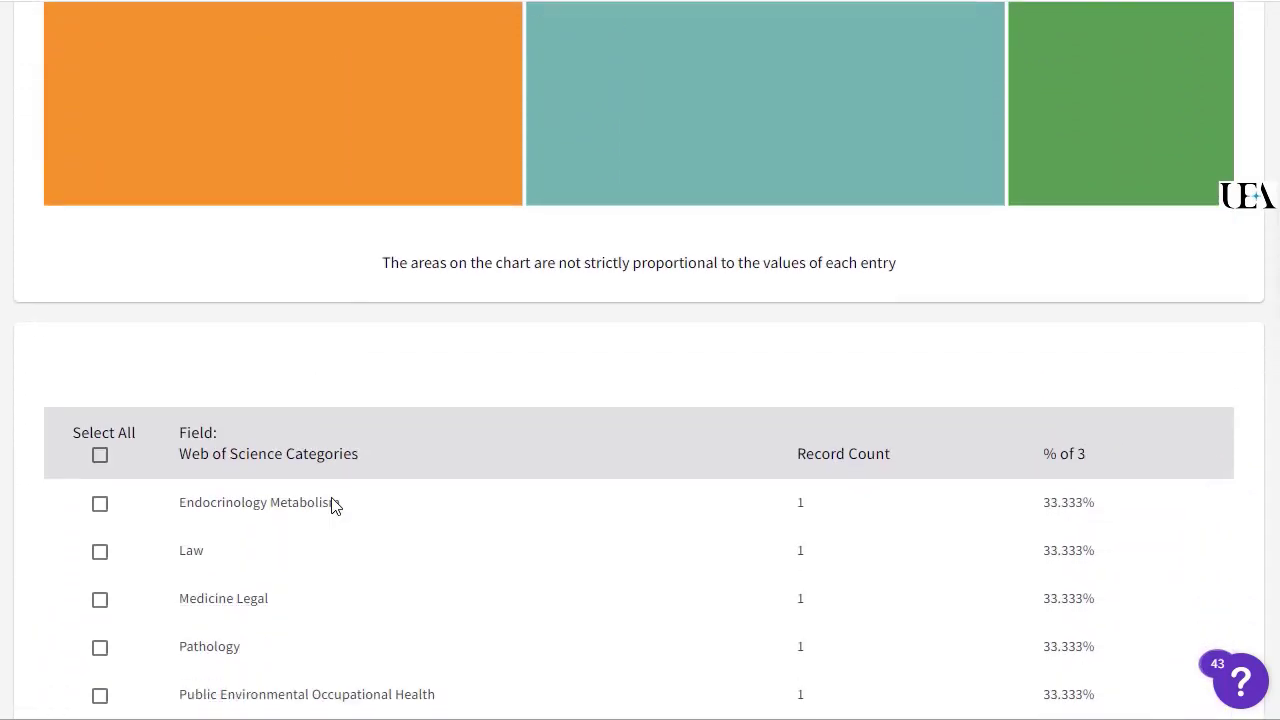
Switch the Web of Science Categories visualization to a Bar Chart
{"action": "scroll", "coordinate": [334, 505], "scroll_direction": "up", "scroll_amount": 6}
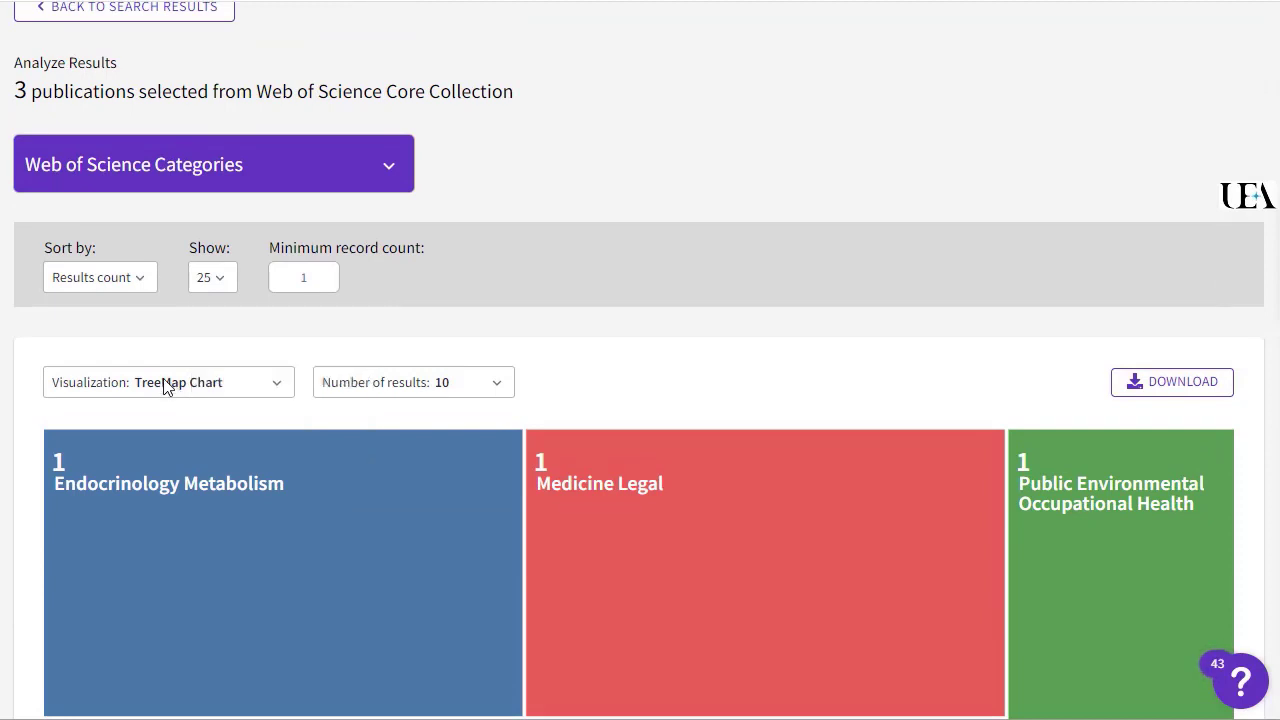
{"action": "left_click", "coordinate": [175, 378]}
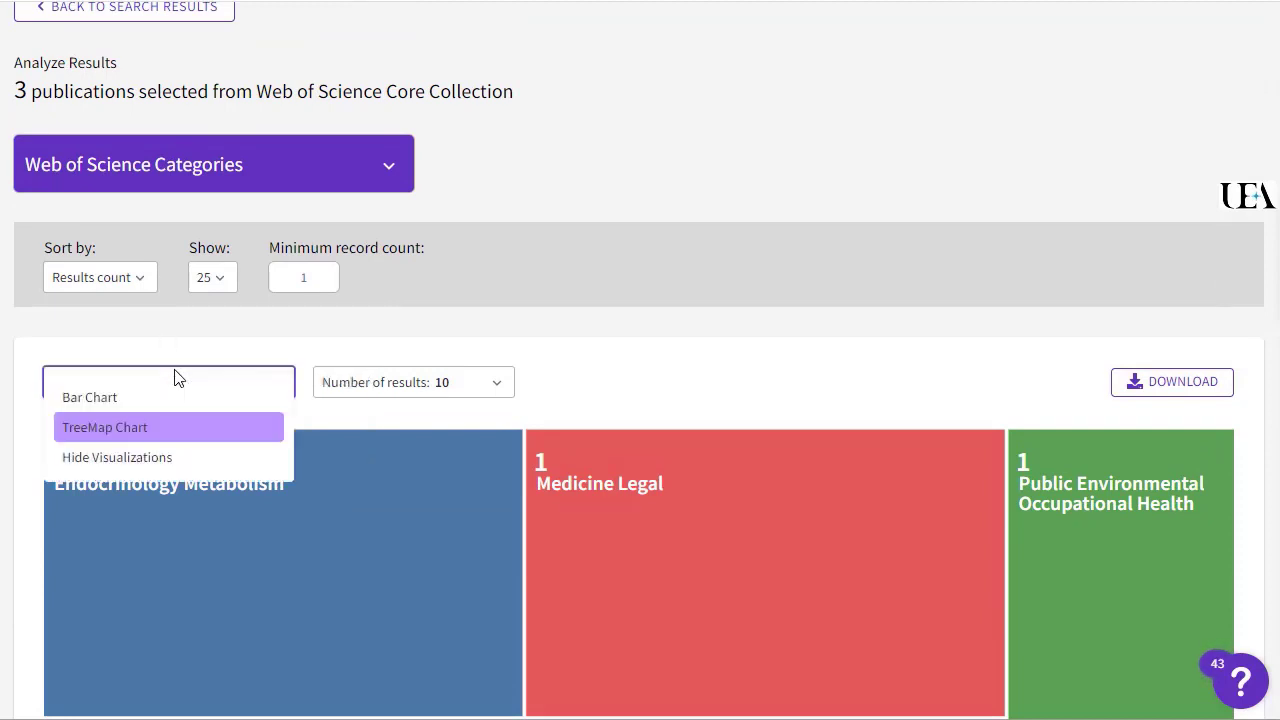
{"action": "left_click", "coordinate": [167, 396]}
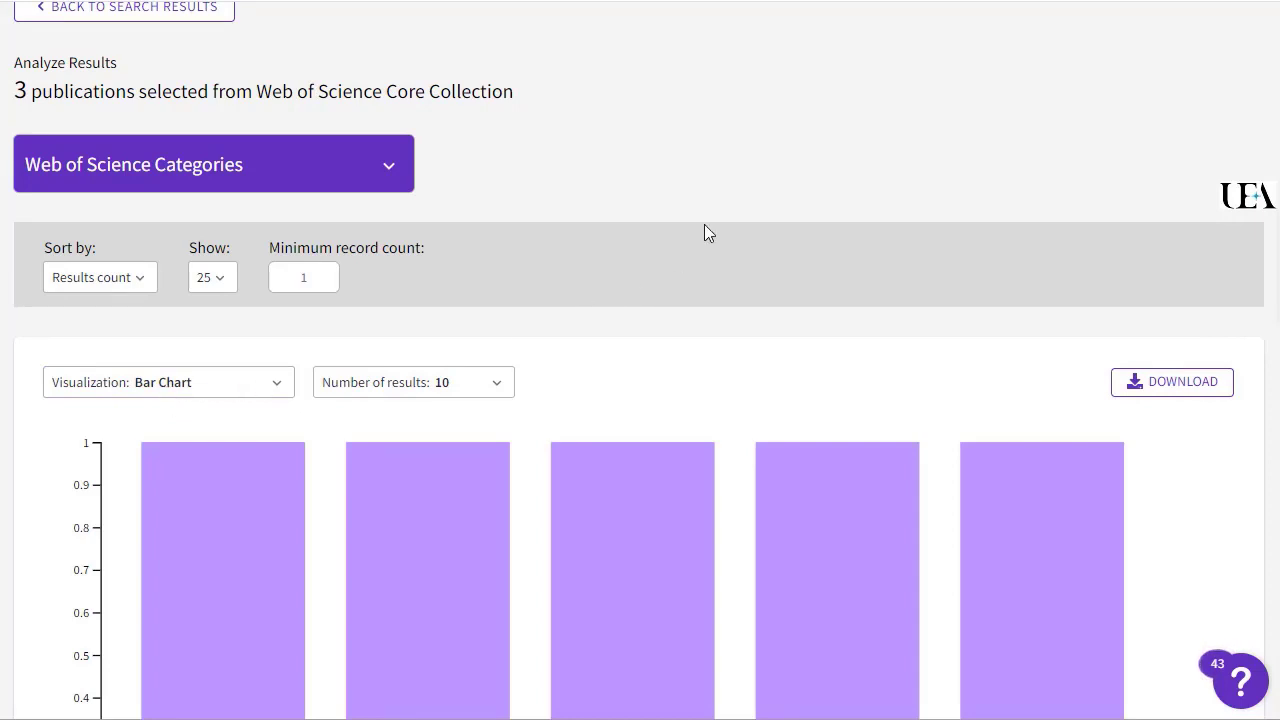
Analyze the results by Funding Agencies and view the records for University Of East Anglia
{"action": "left_click", "coordinate": [388, 172]}
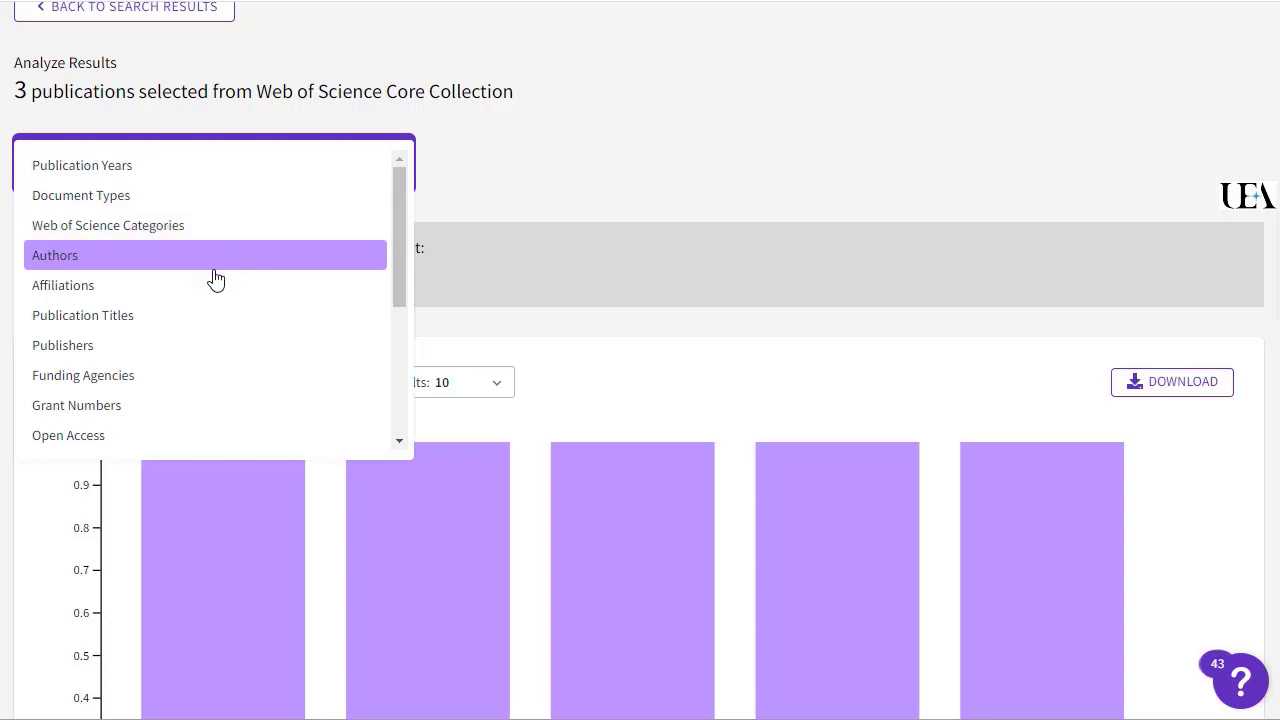
{"action": "scroll", "coordinate": [203, 290], "scroll_direction": "down", "scroll_amount": 2}
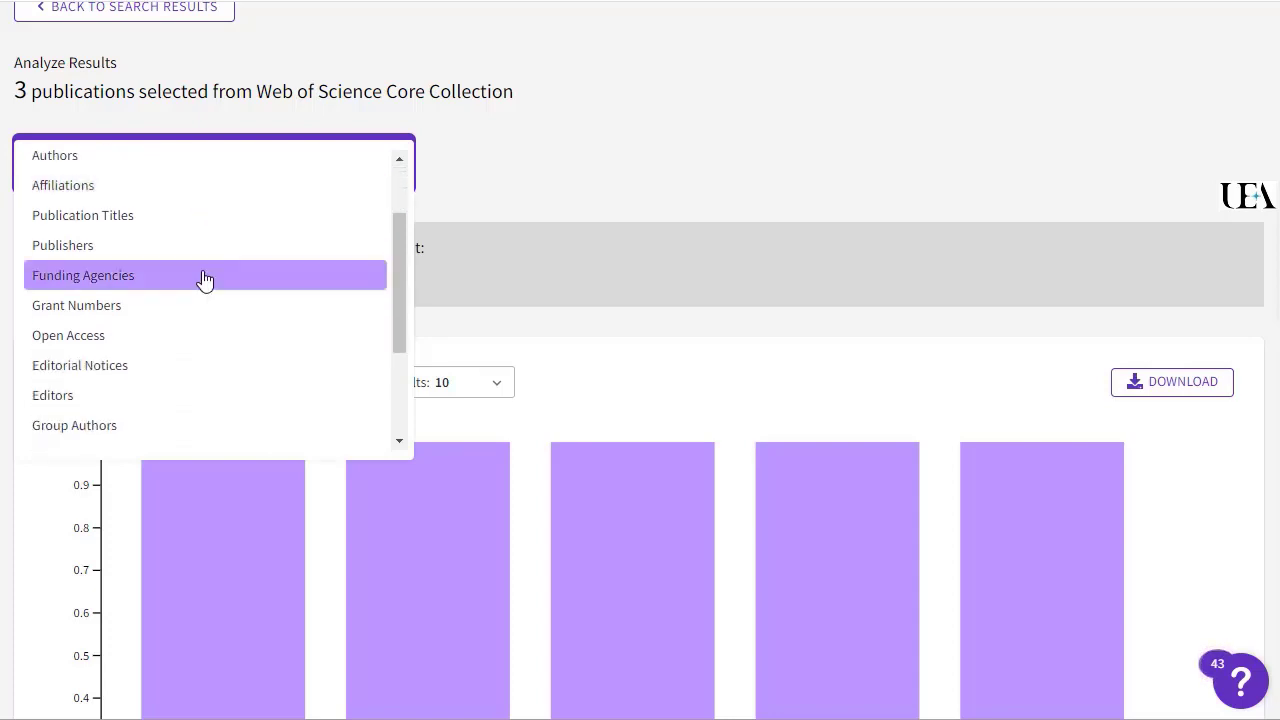
{"action": "left_click", "coordinate": [204, 279]}
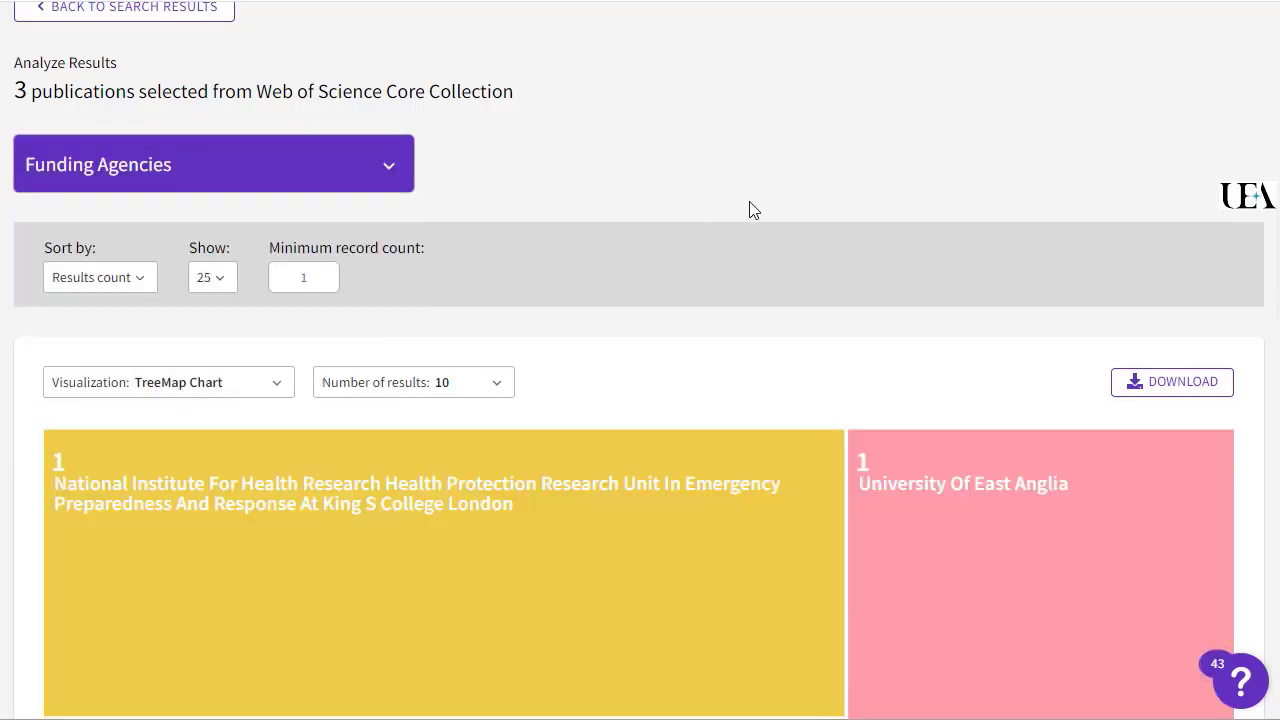
{"action": "scroll", "coordinate": [753, 208], "scroll_direction": "down", "scroll_amount": 3}
{"action": "mouse_move", "coordinate": [891, 205]}
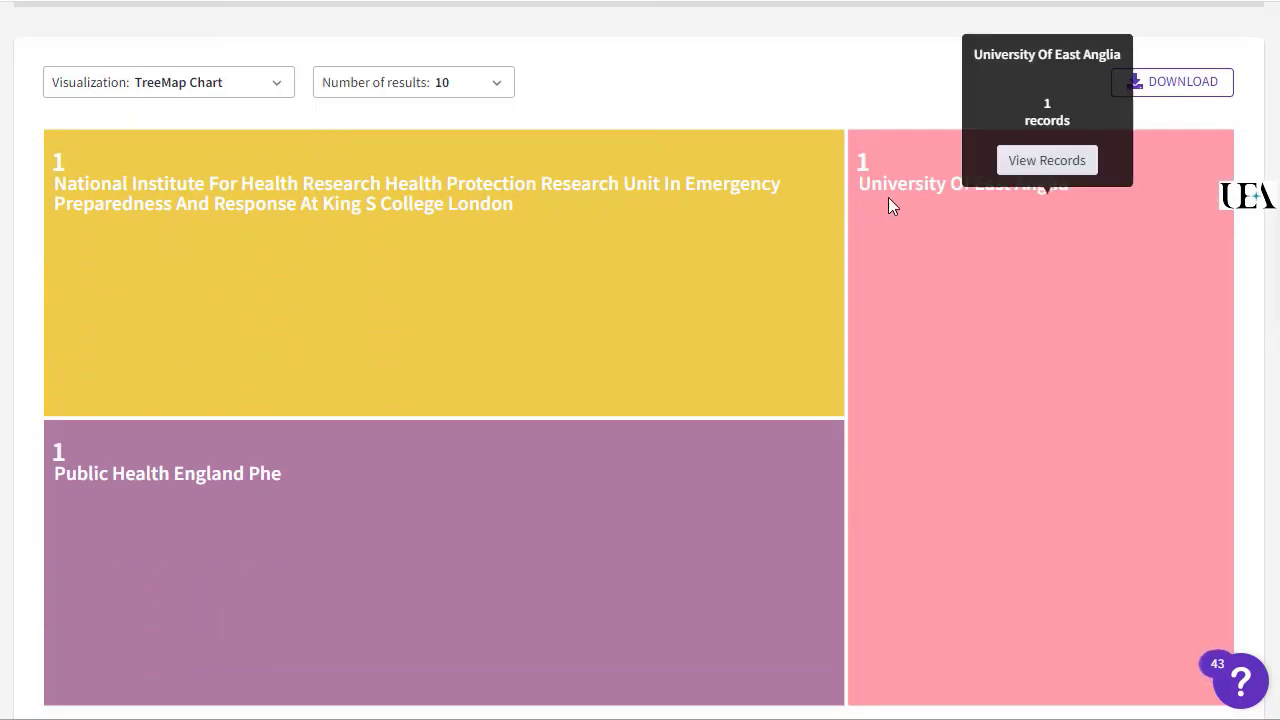
{"action": "left_click", "coordinate": [1046, 161]}
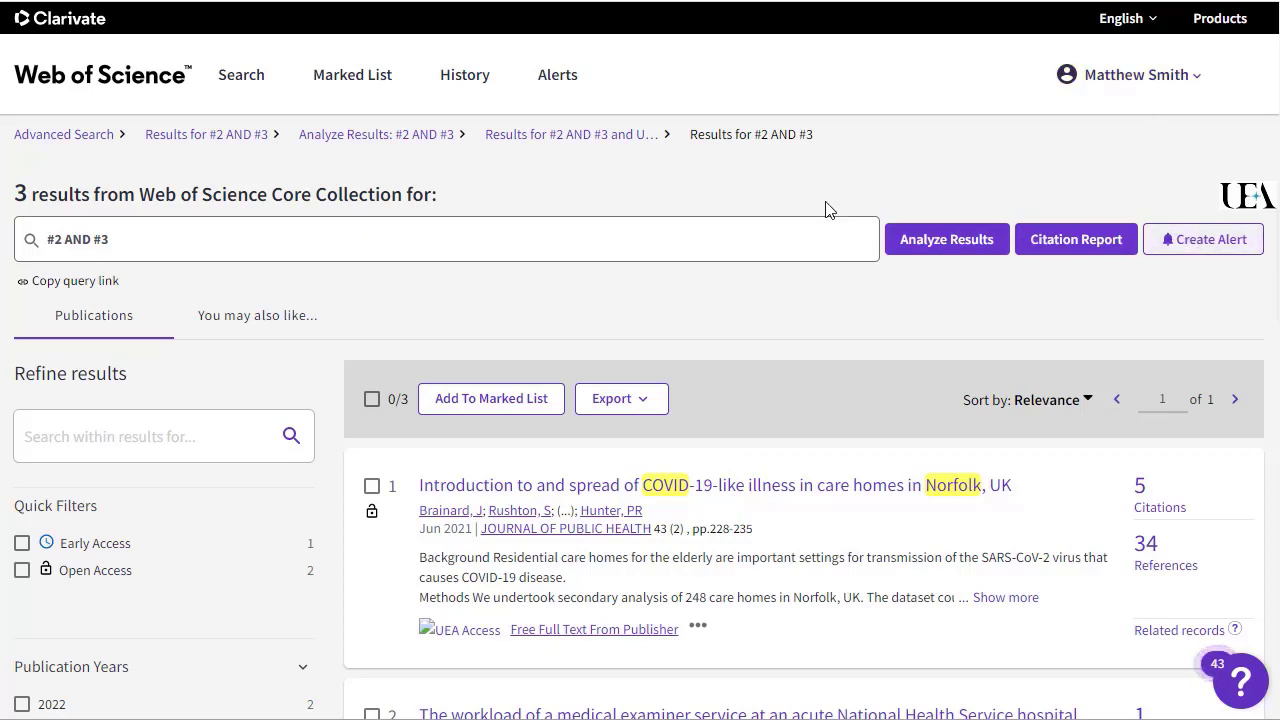
From the search history, create an alert named "Covid Norfolk Example" for the earliest "#2 AND #3" query, with email alerts turned off
{"action": "left_click", "coordinate": [480, 88]}
{"action": "scroll", "coordinate": [517, 336], "scroll_direction": "down", "scroll_amount": 3}
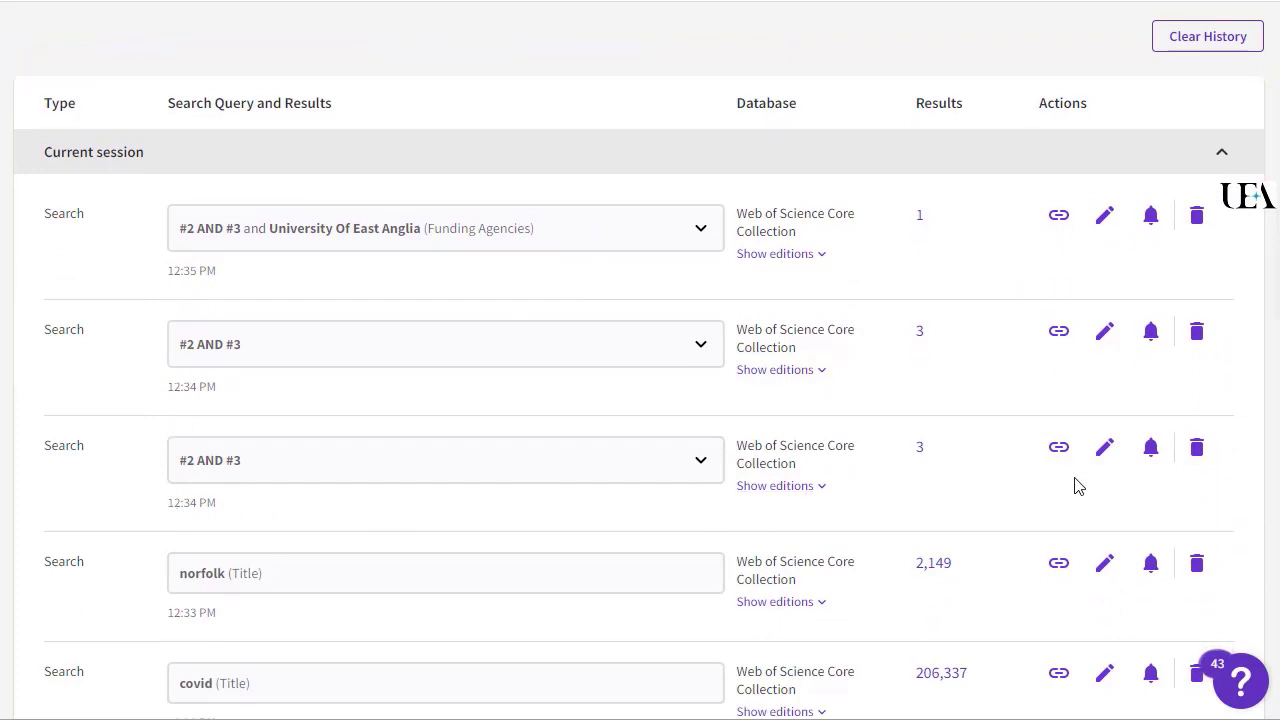
{"action": "left_click", "coordinate": [1151, 449]}
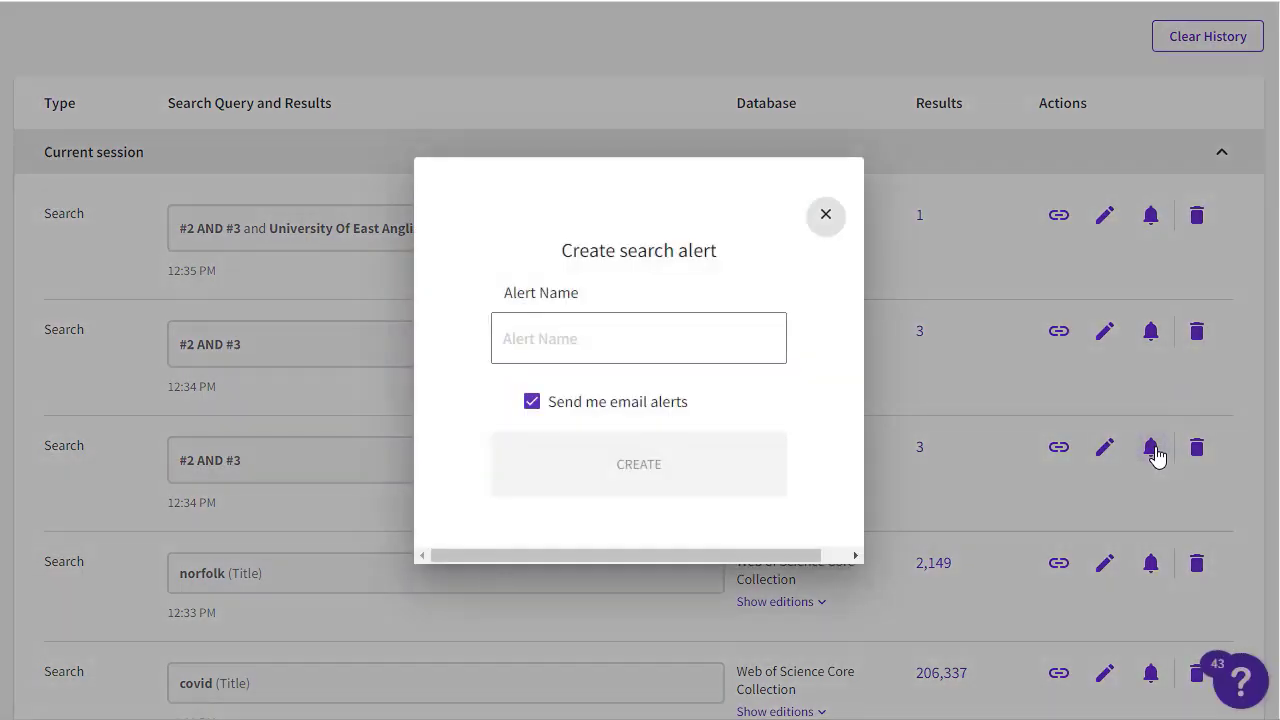
{"action": "left_click", "coordinate": [663, 348]}
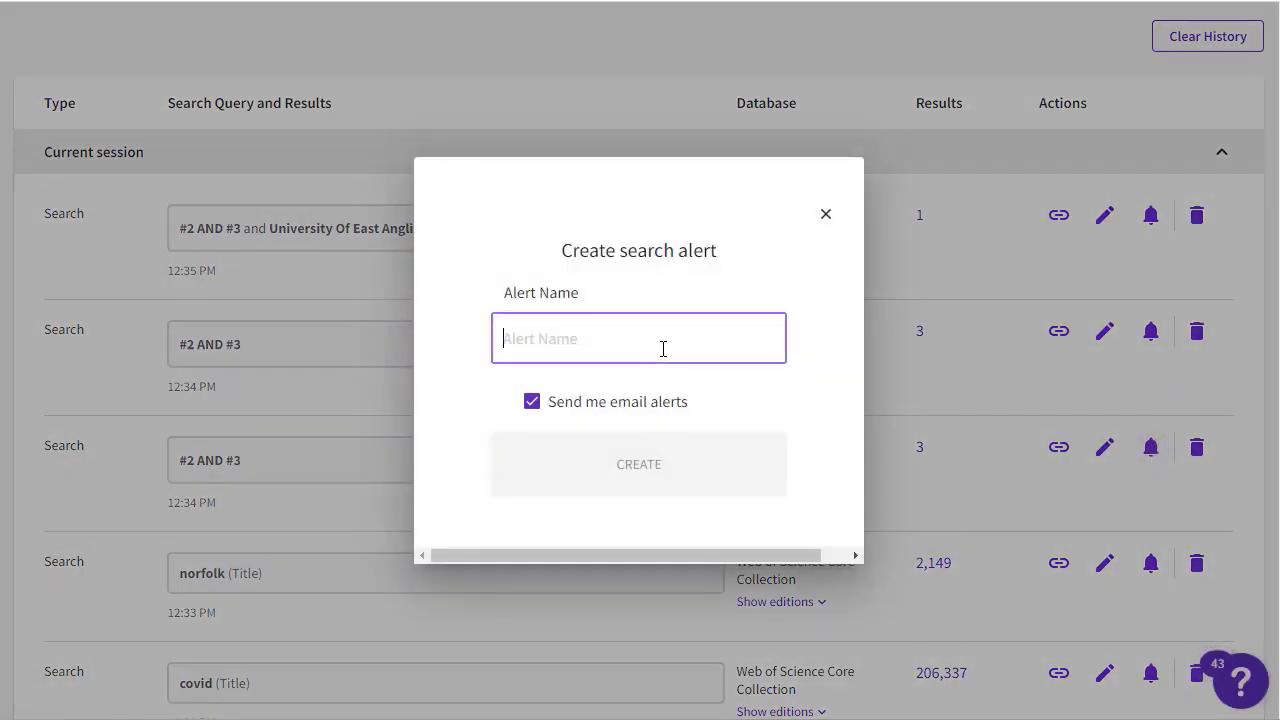
{"action": "type", "text": "Covid No"}
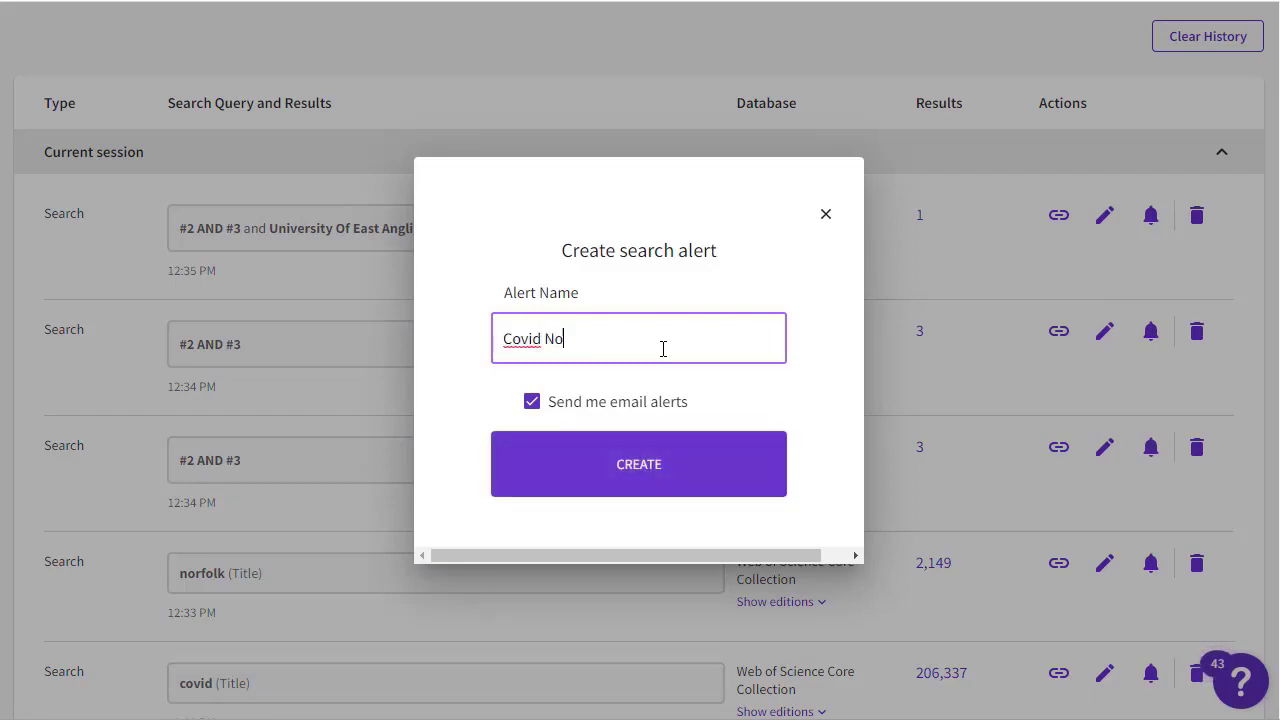
{"action": "type", "text": "rfolk Example"}
{"action": "left_click", "coordinate": [530, 405]}
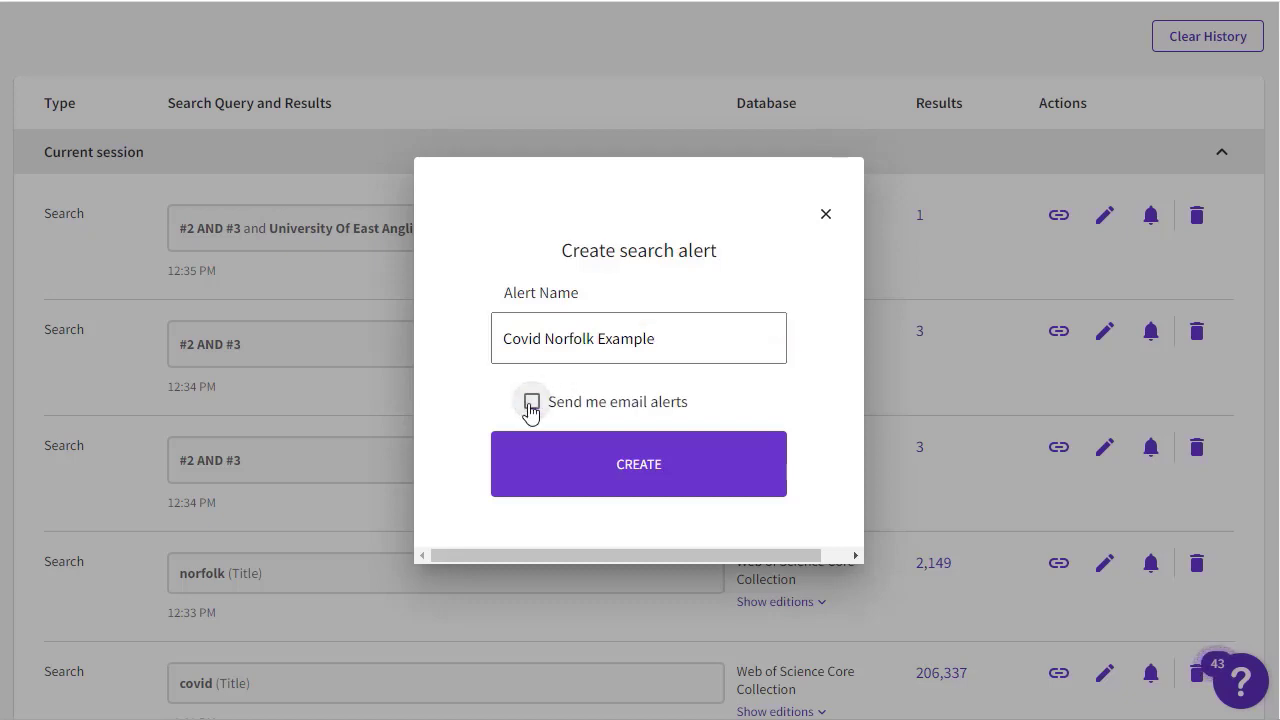
{"action": "left_click", "coordinate": [645, 470]}
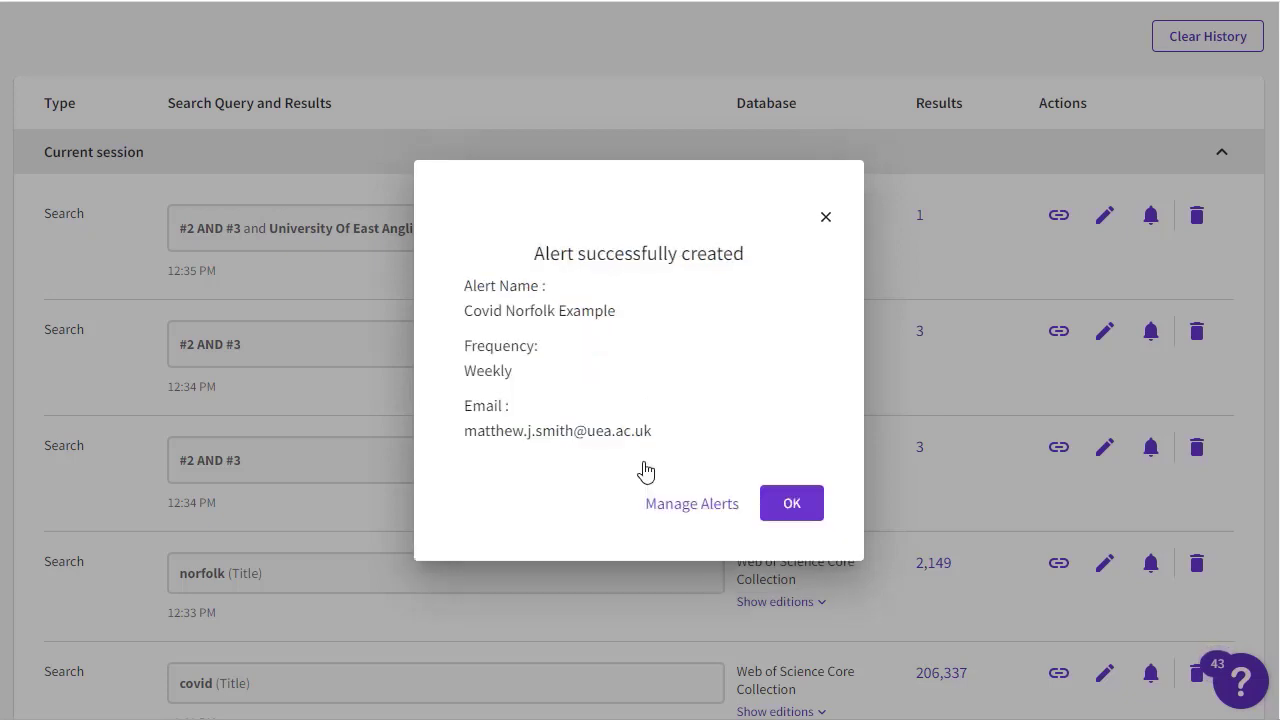
{"action": "left_click", "coordinate": [791, 503]}
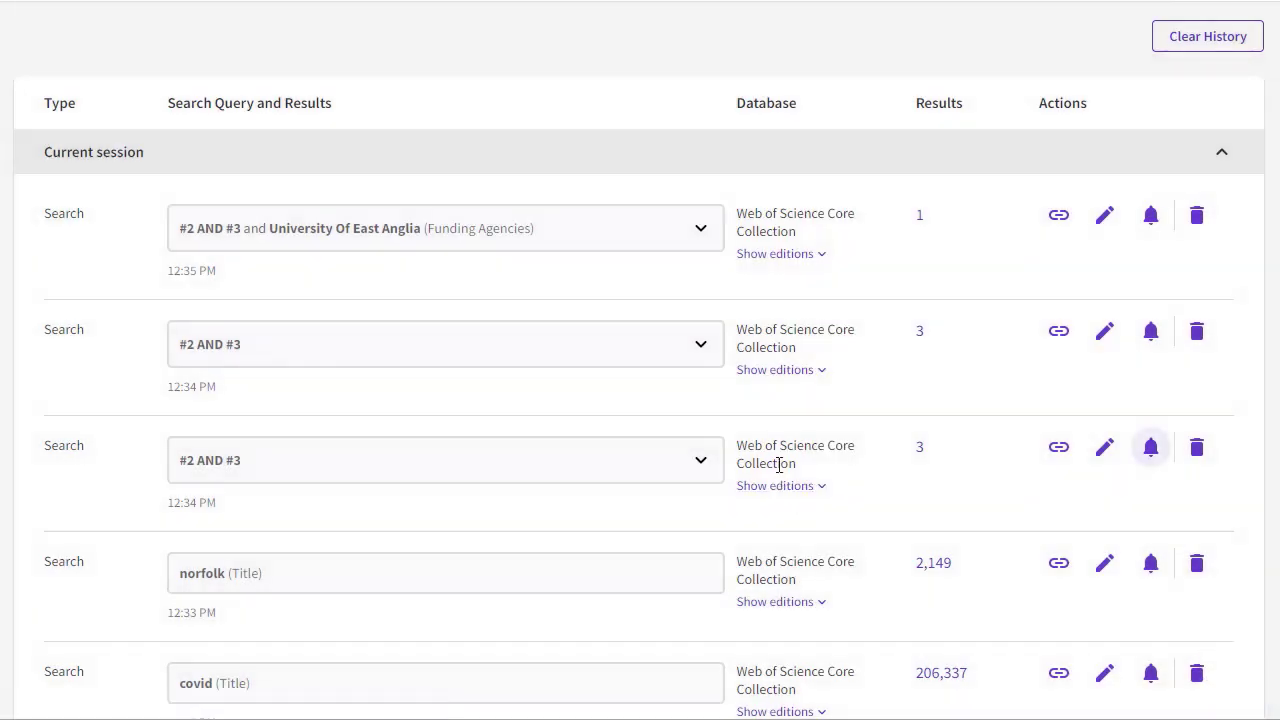
Open the saved search alerts and examine the Covid Norfolk Example alert's search details, email preferences and frequency choices
{"action": "scroll", "coordinate": [768, 430], "scroll_direction": "up", "scroll_amount": 3}
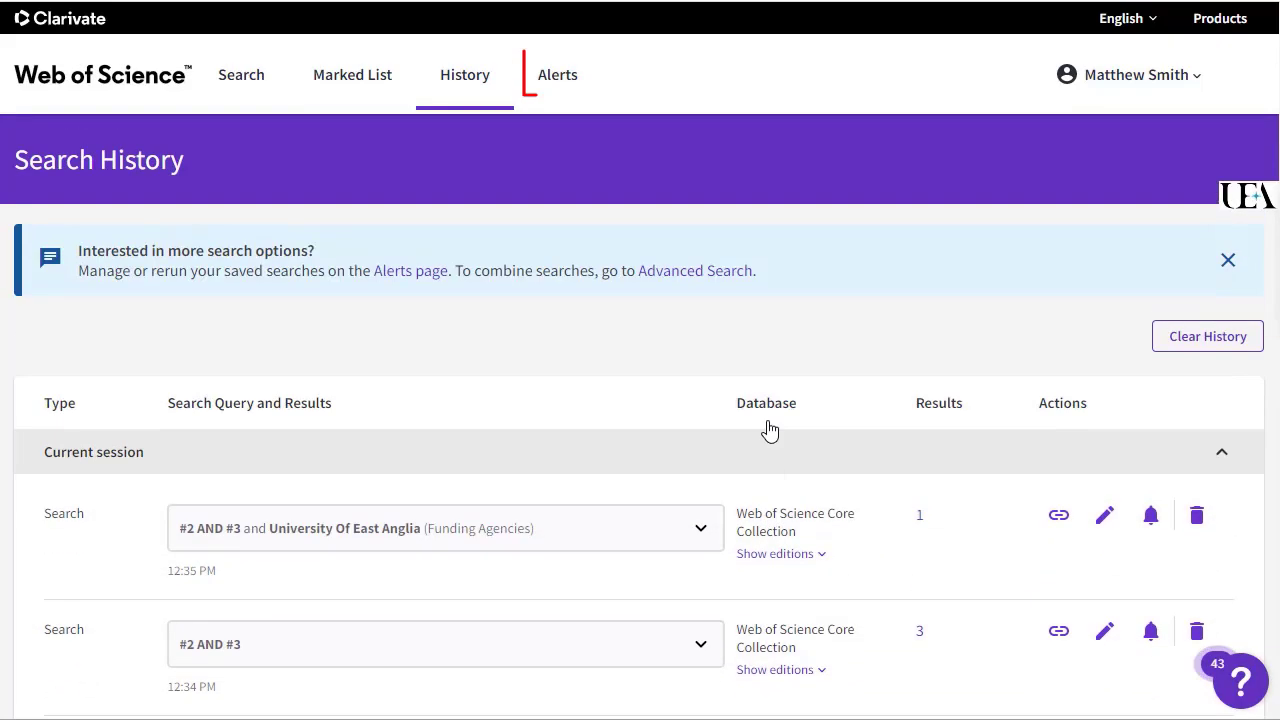
{"action": "left_click", "coordinate": [566, 88]}
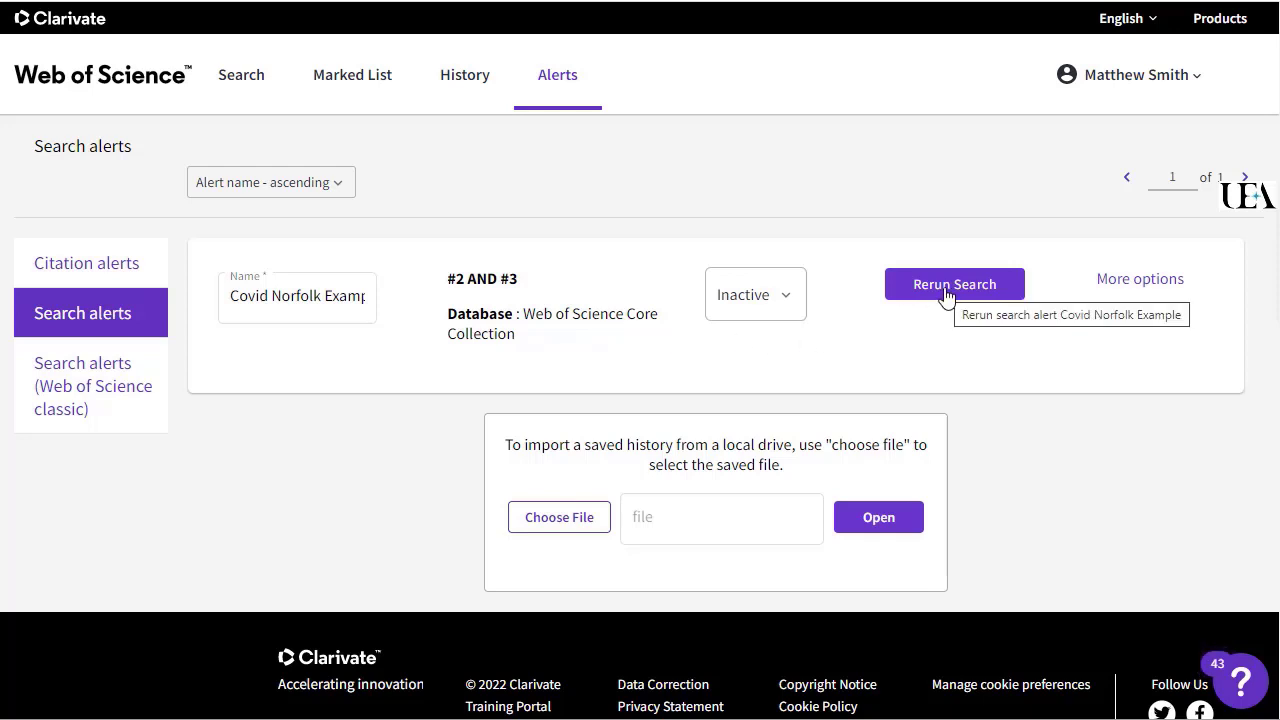
{"action": "left_click", "coordinate": [1120, 288]}
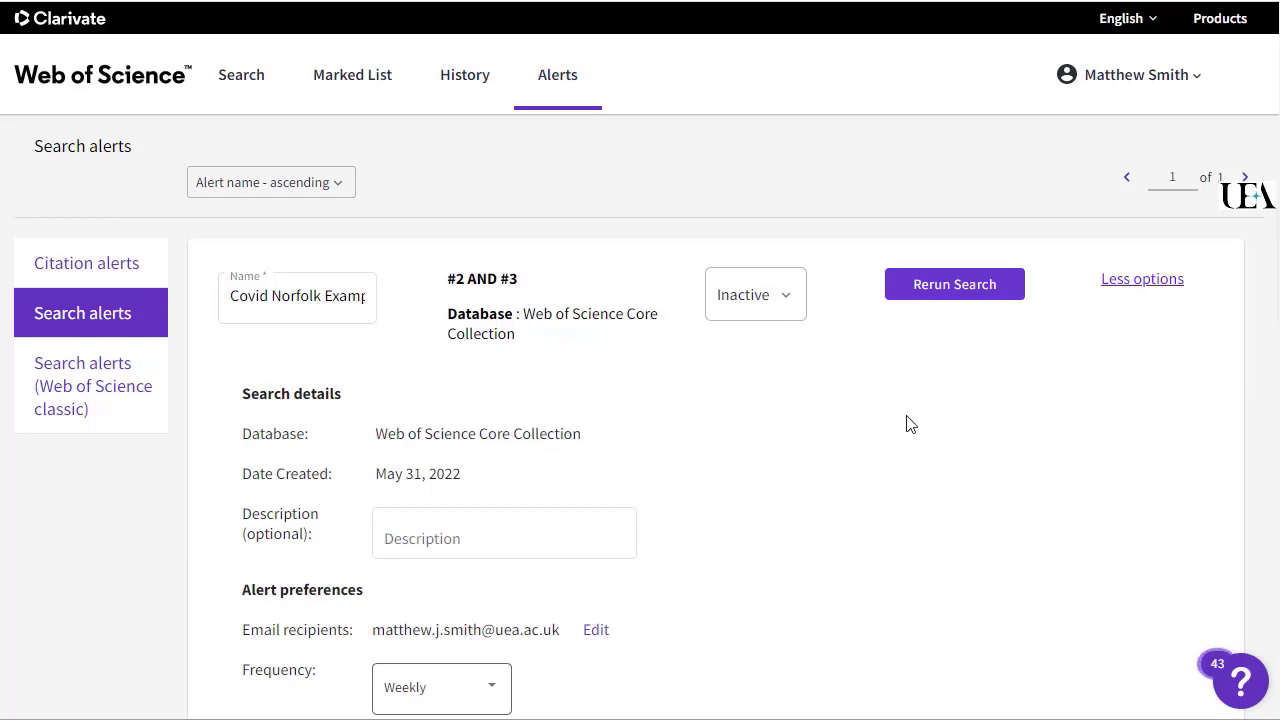
{"action": "scroll", "coordinate": [910, 424], "scroll_direction": "down", "scroll_amount": 3}
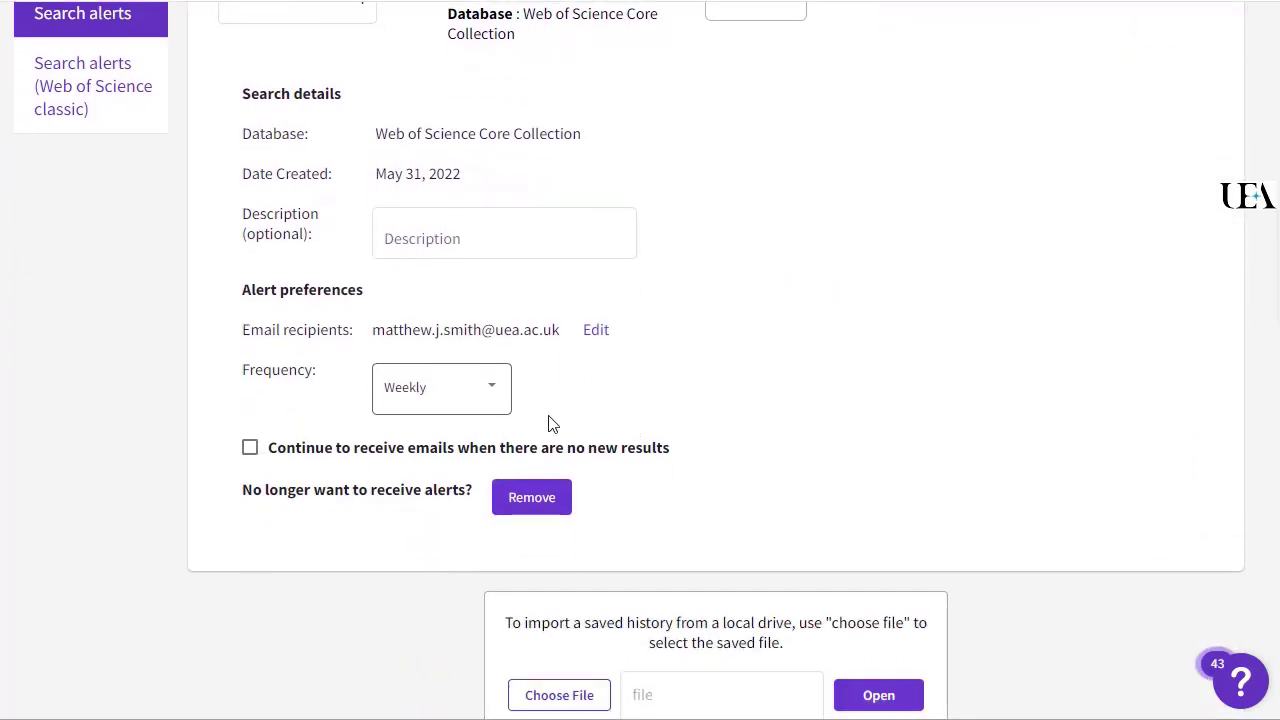
{"action": "left_click", "coordinate": [485, 418]}
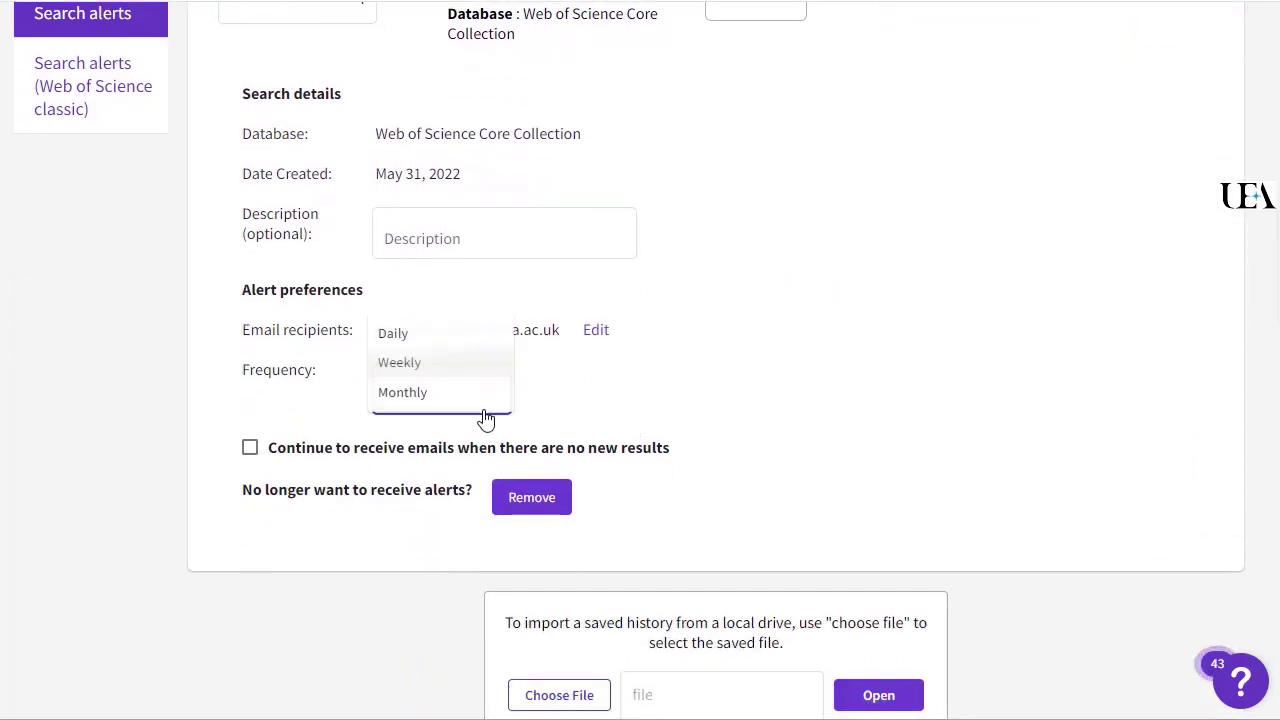
{"action": "left_click", "coordinate": [624, 413]}
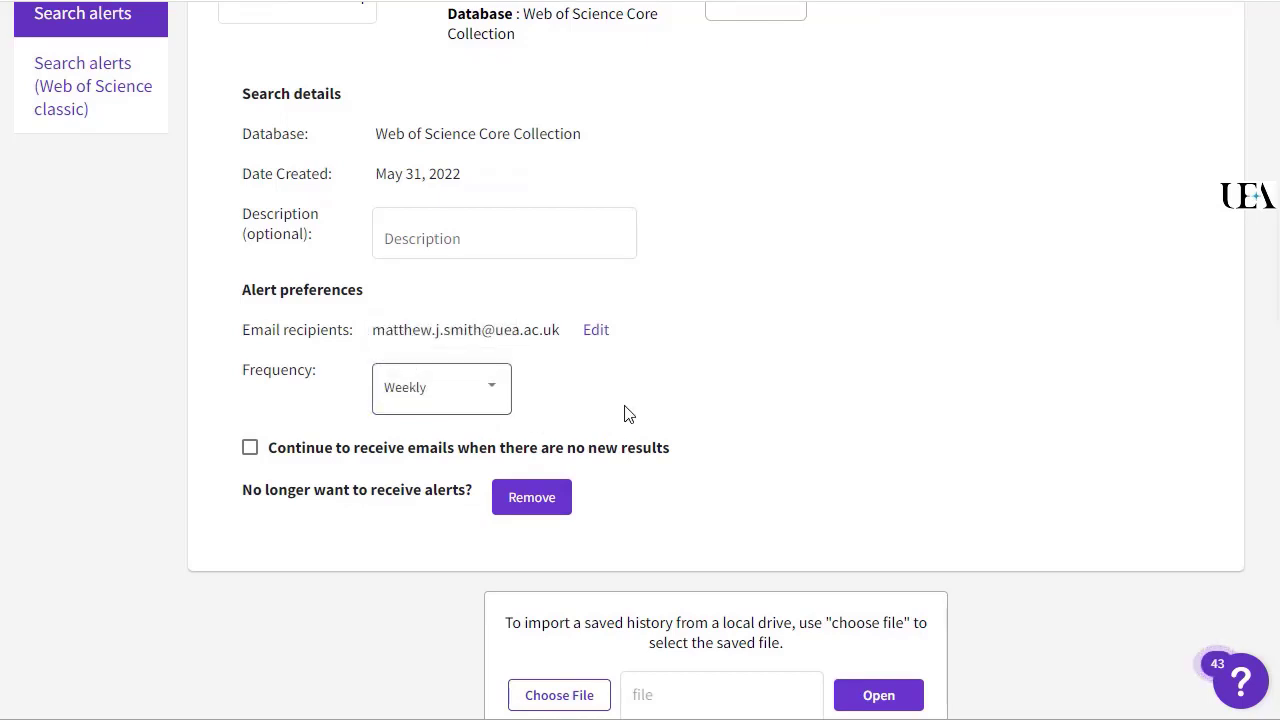
{"action": "scroll", "coordinate": [778, 482], "scroll_direction": "up", "scroll_amount": 3}
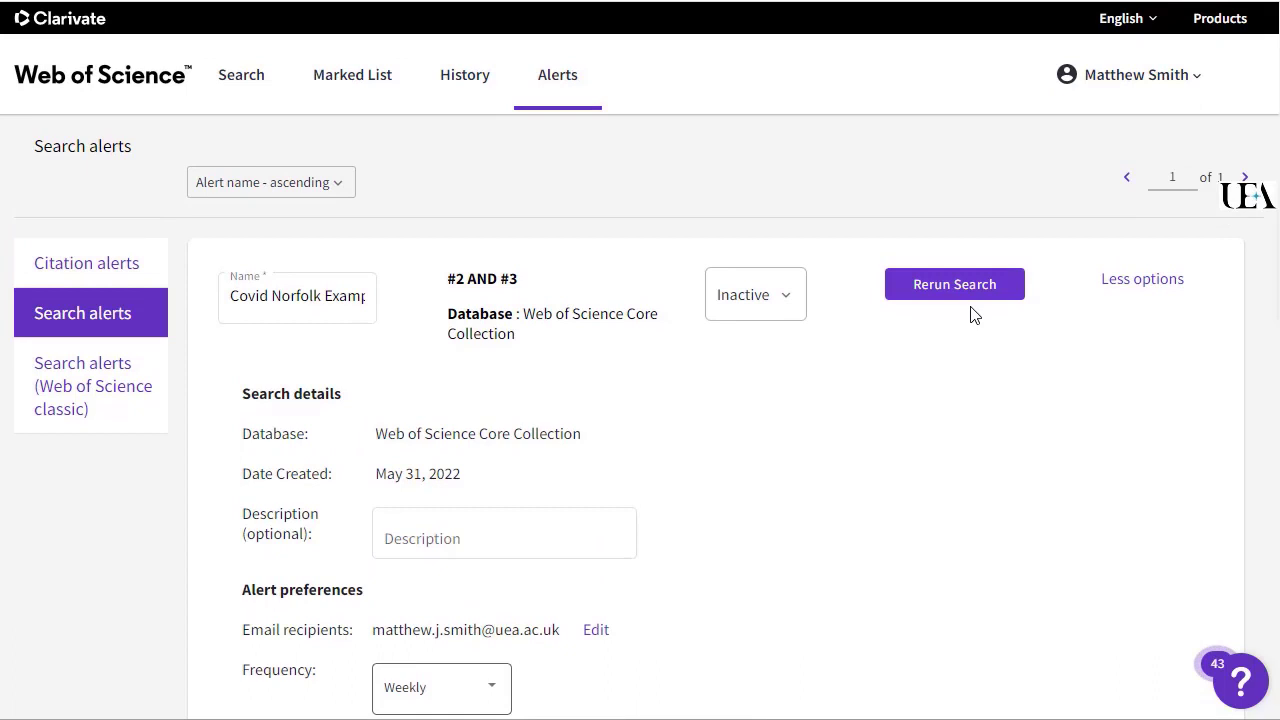
Check the alert's status choices and rerun its saved search
{"action": "left_click", "coordinate": [1112, 289]}
{"action": "left_click", "coordinate": [784, 303]}
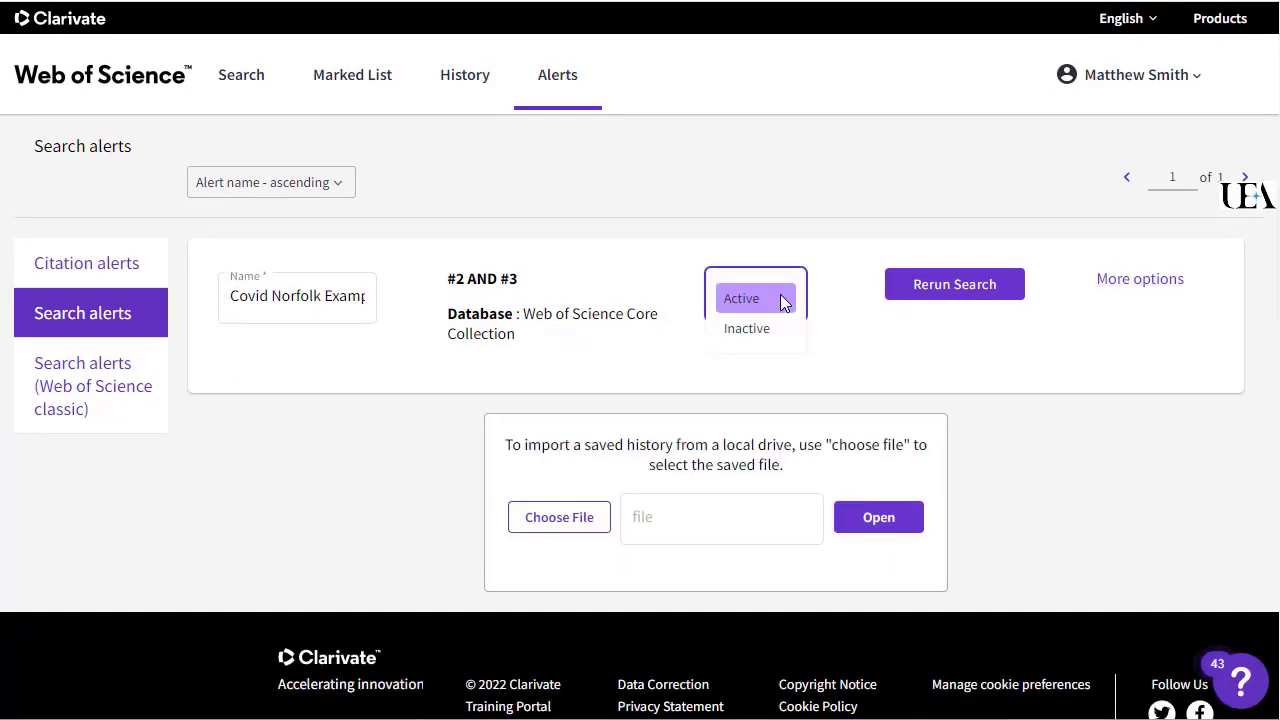
{"action": "left_click", "coordinate": [791, 214]}
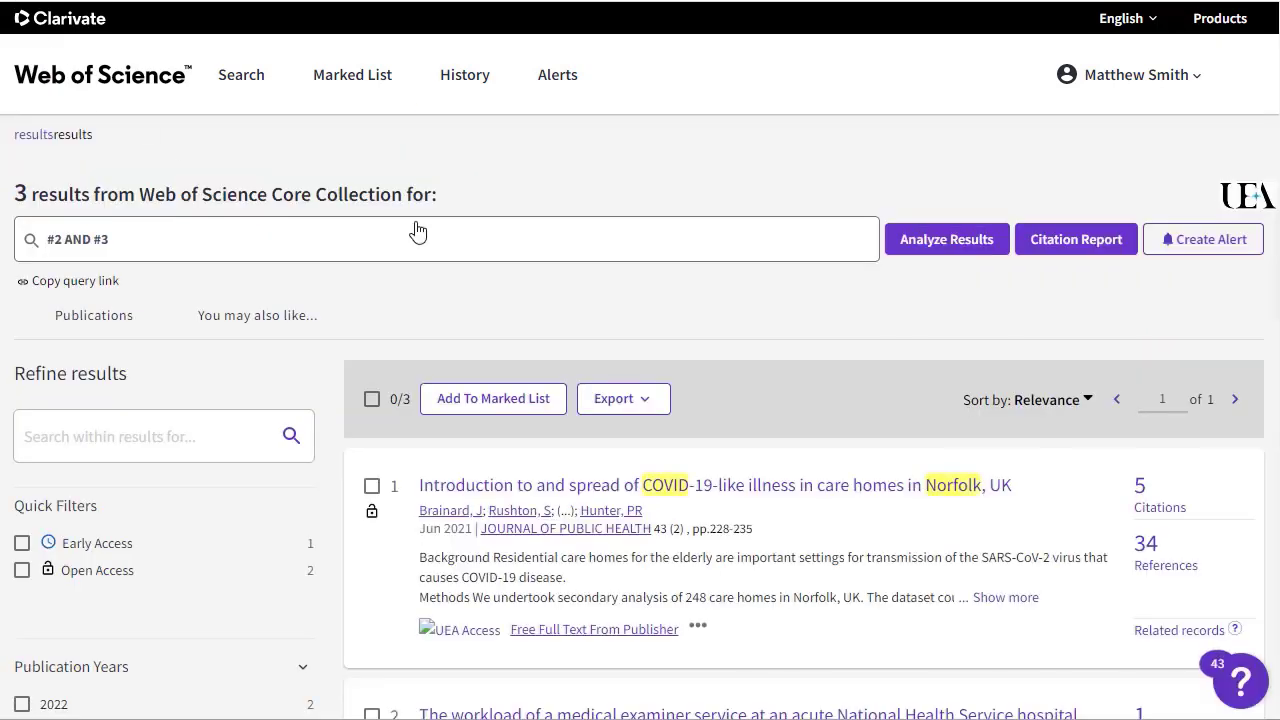
Select the first two articles in the rerun search's results
{"action": "scroll", "coordinate": [789, 306], "scroll_direction": "down", "scroll_amount": 1}
{"action": "scroll", "coordinate": [789, 306], "scroll_direction": "down", "scroll_amount": 2}
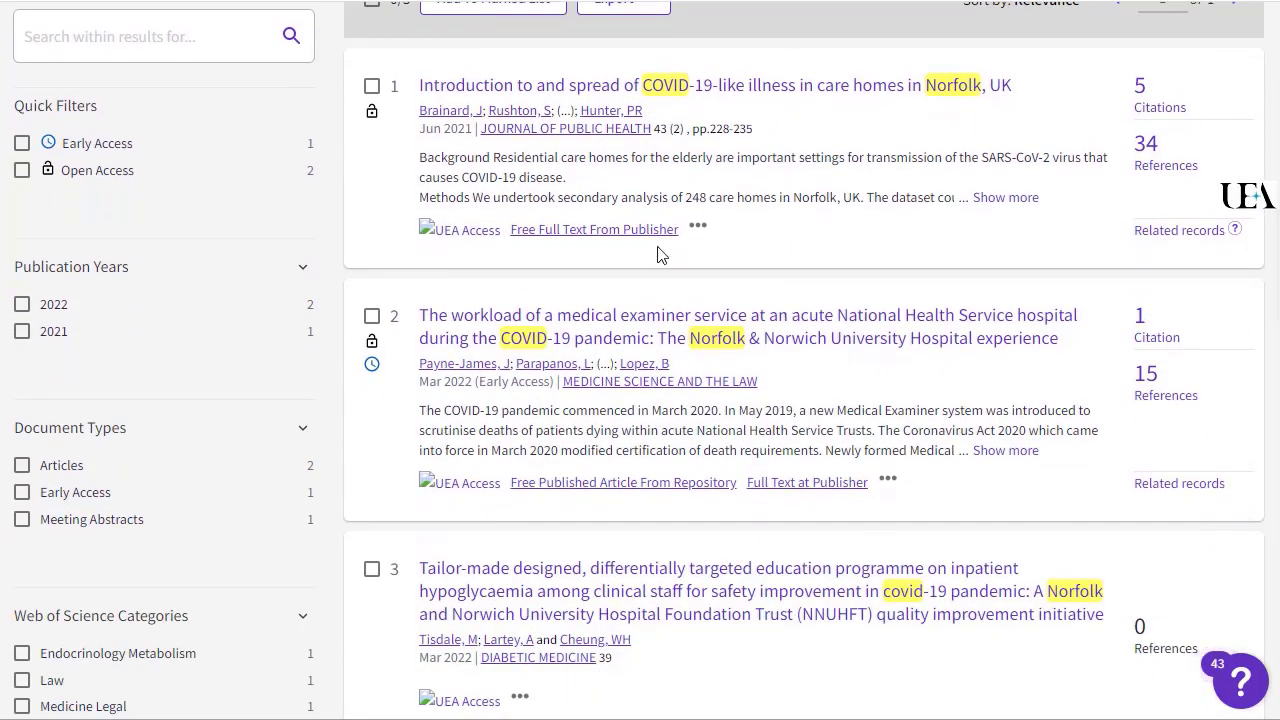
{"action": "left_click", "coordinate": [371, 87]}
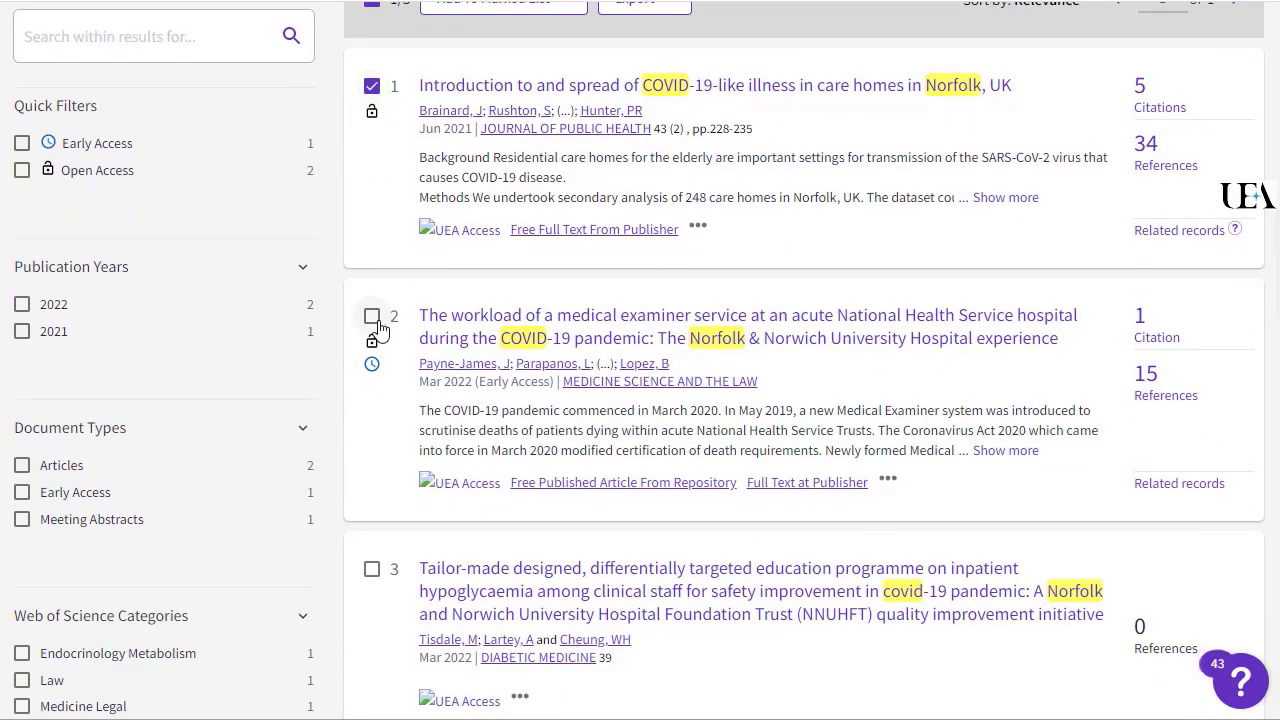
{"action": "left_click", "coordinate": [371, 316]}
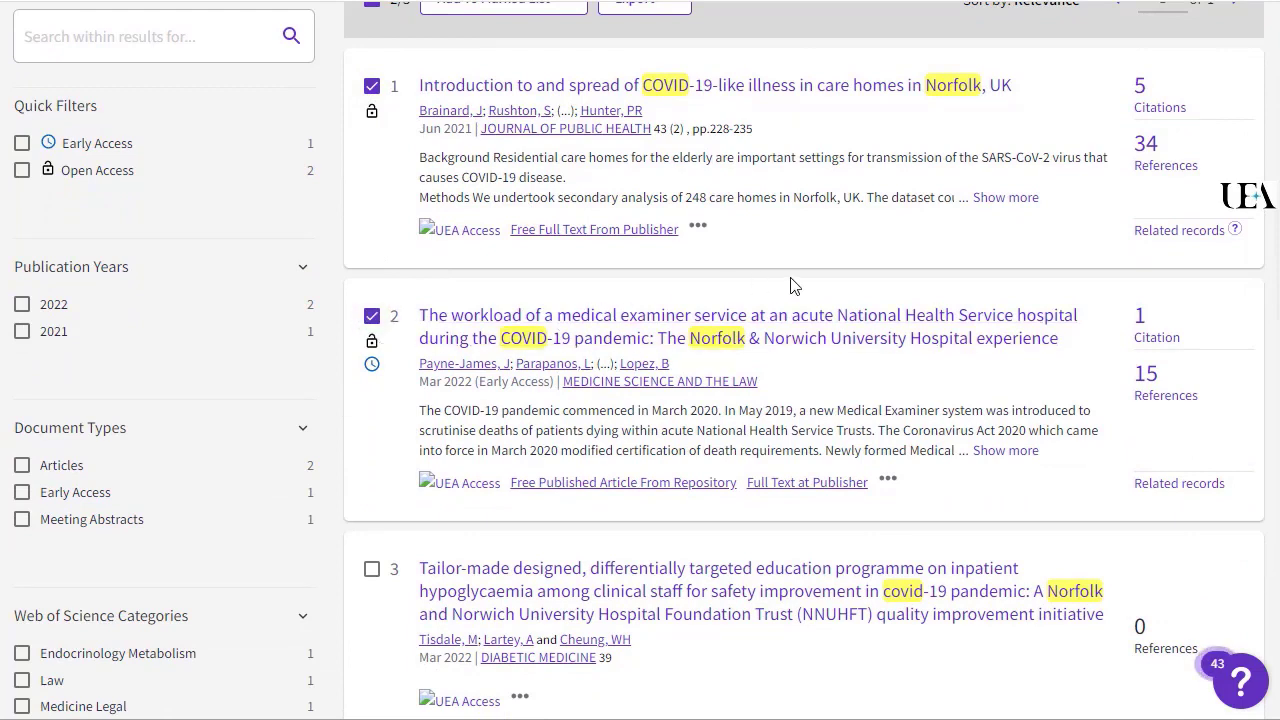
Add the two selected articles to a new marked list named "Covid Norfolk" with the description "Example list from May 2022"
{"action": "scroll", "coordinate": [790, 287], "scroll_direction": "up", "scroll_amount": 4}
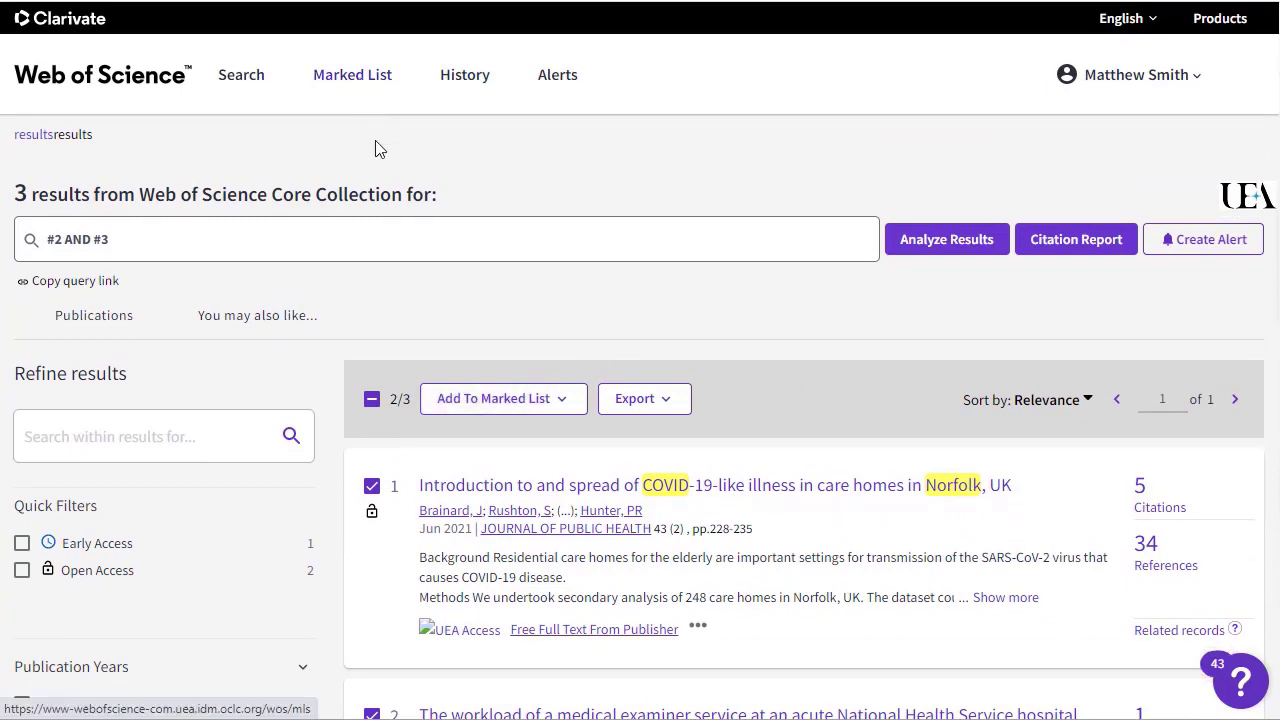
{"action": "left_click", "coordinate": [562, 402]}
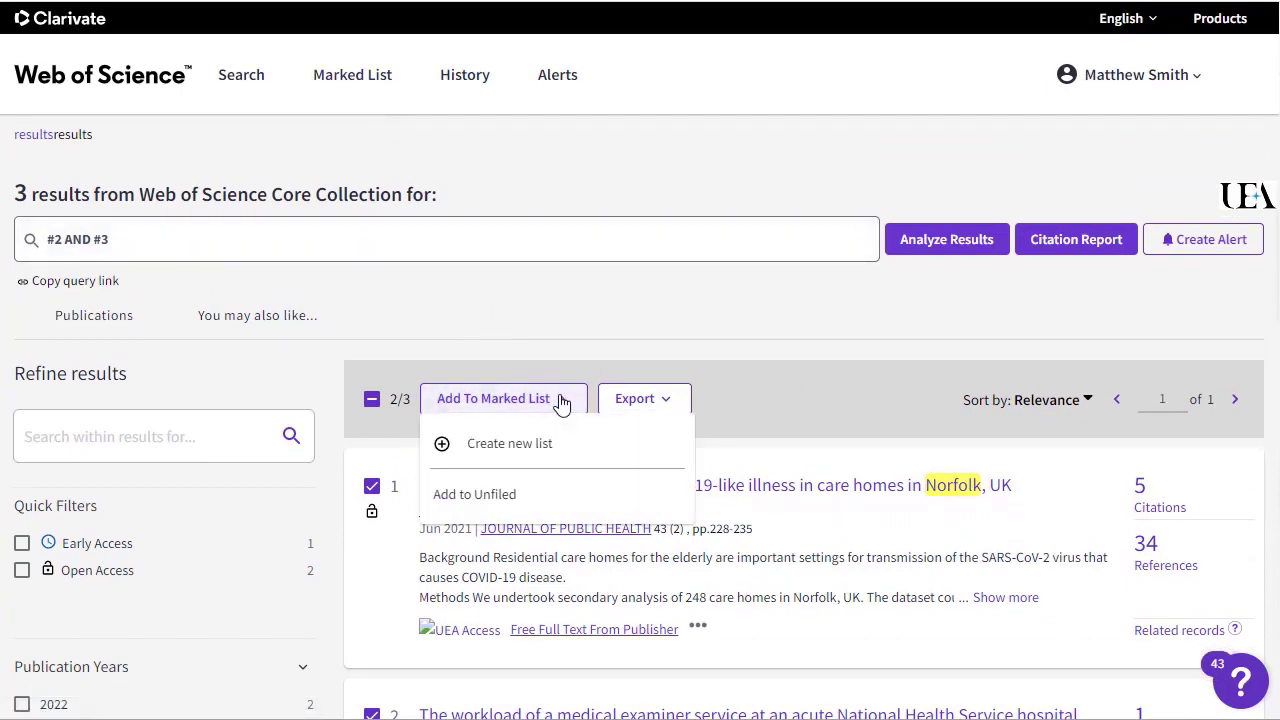
{"action": "left_click", "coordinate": [505, 458]}
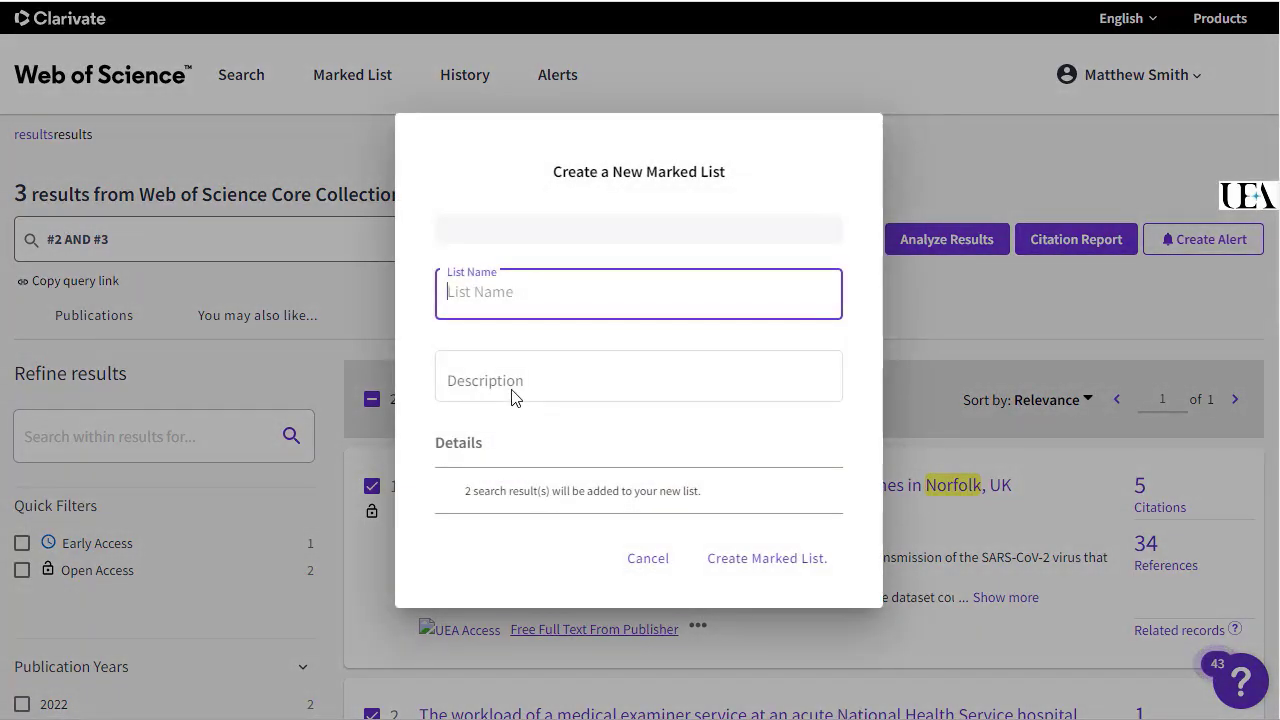
{"action": "type", "text": "Covid No"}
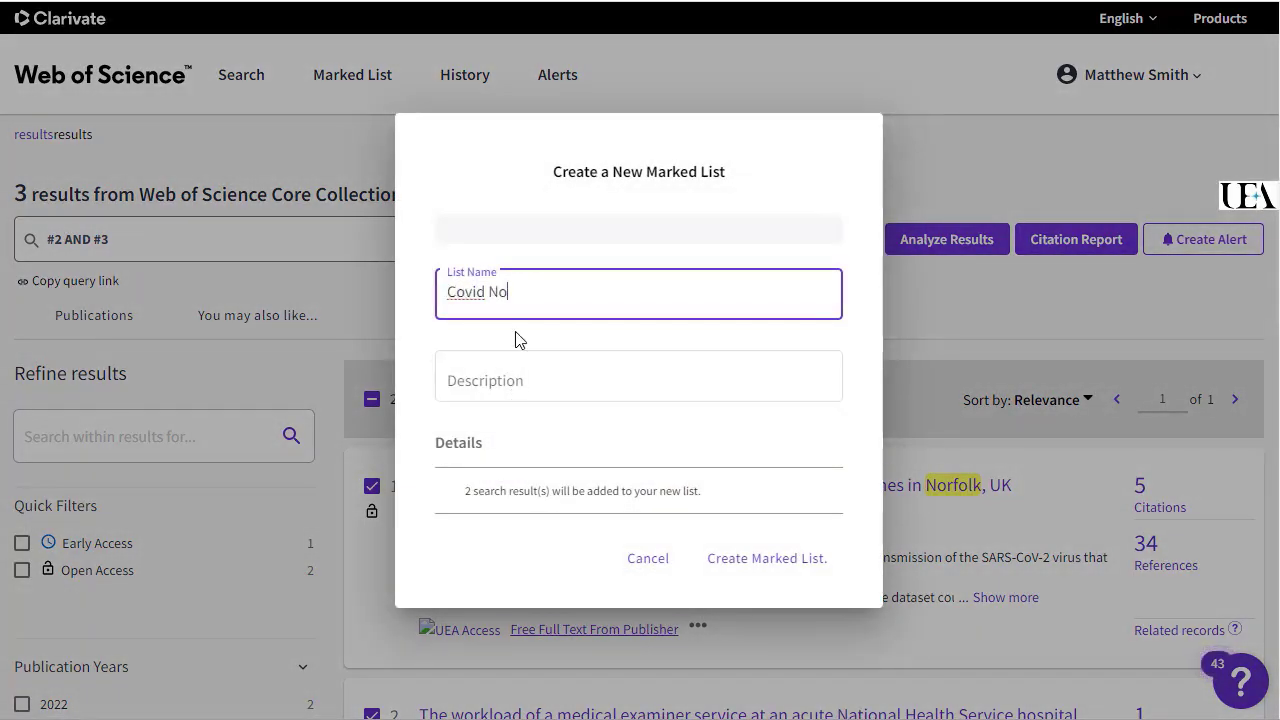
{"action": "type", "text": "rfolk"}
{"action": "key", "text": "Tab"}
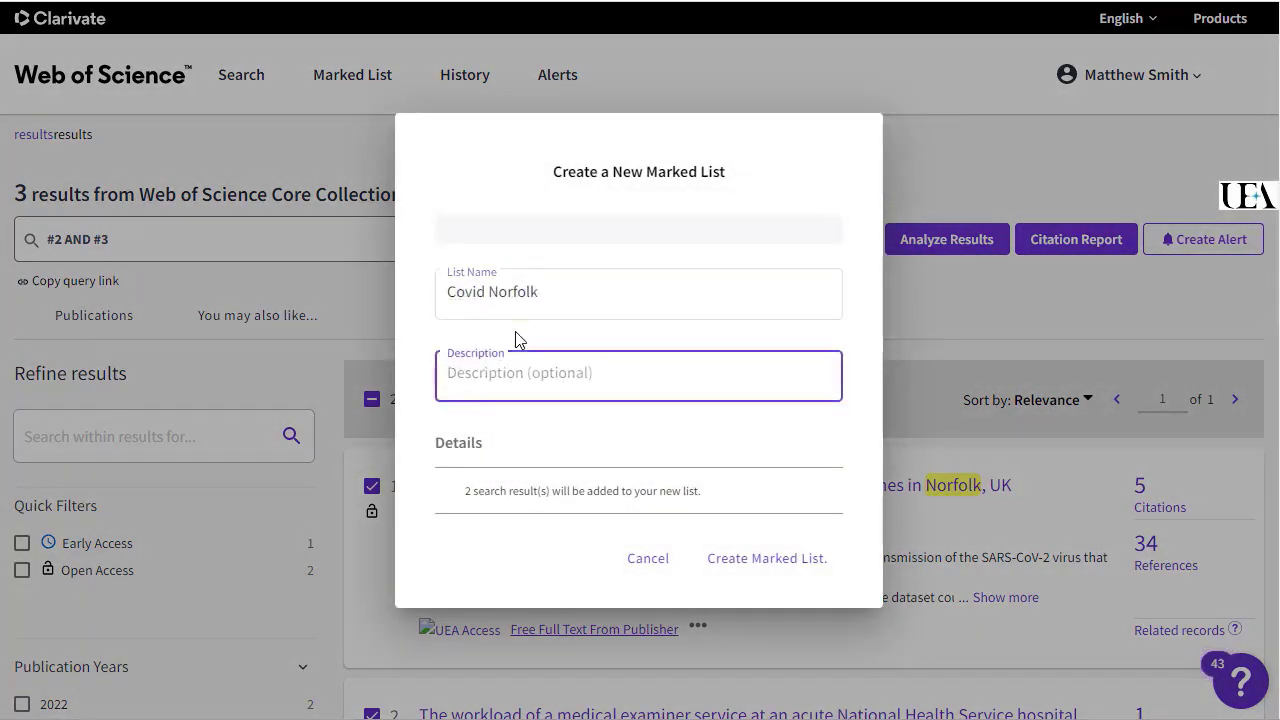
{"action": "type", "text": "Example list from"}
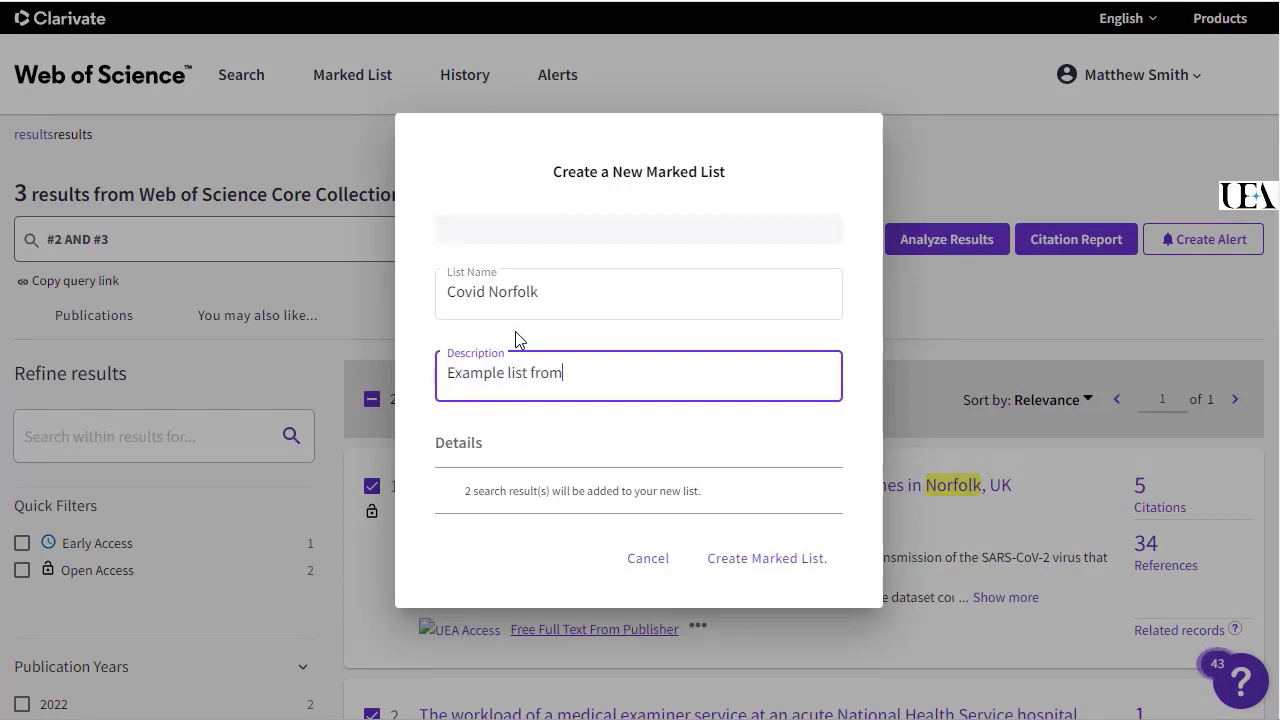
{"action": "type", "text": " May 2022"}
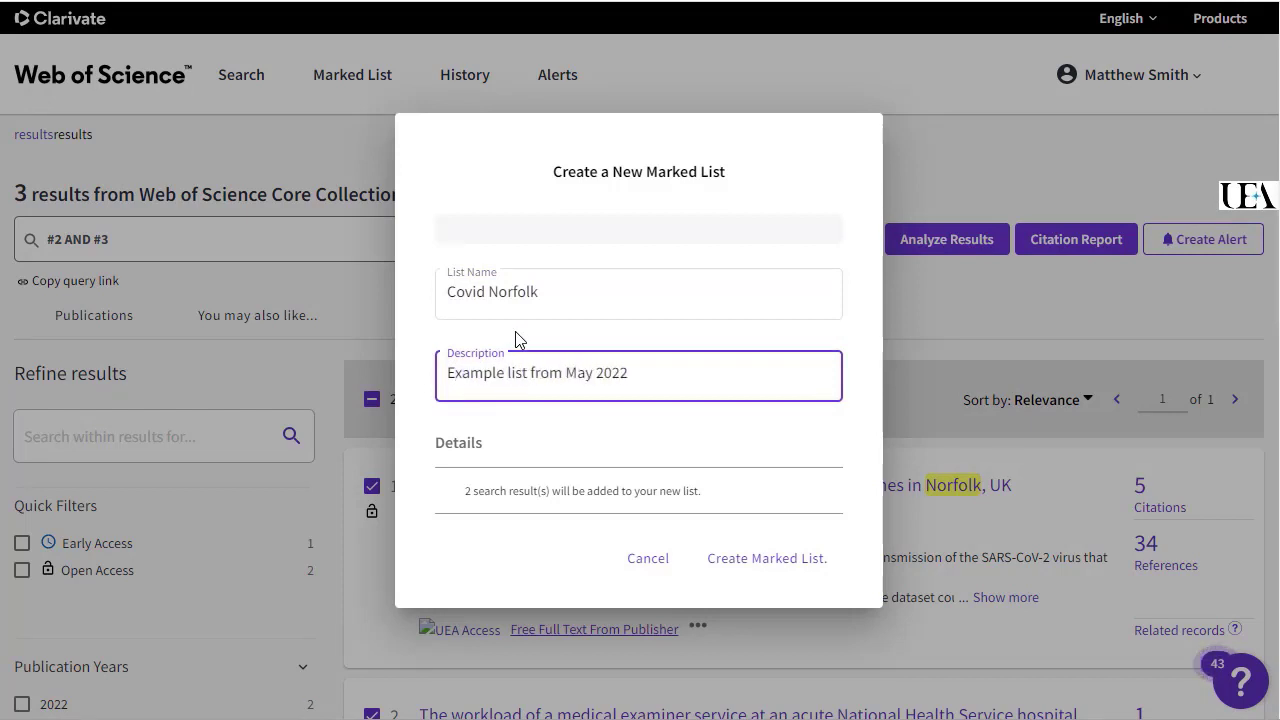
{"action": "left_click", "coordinate": [762, 577]}
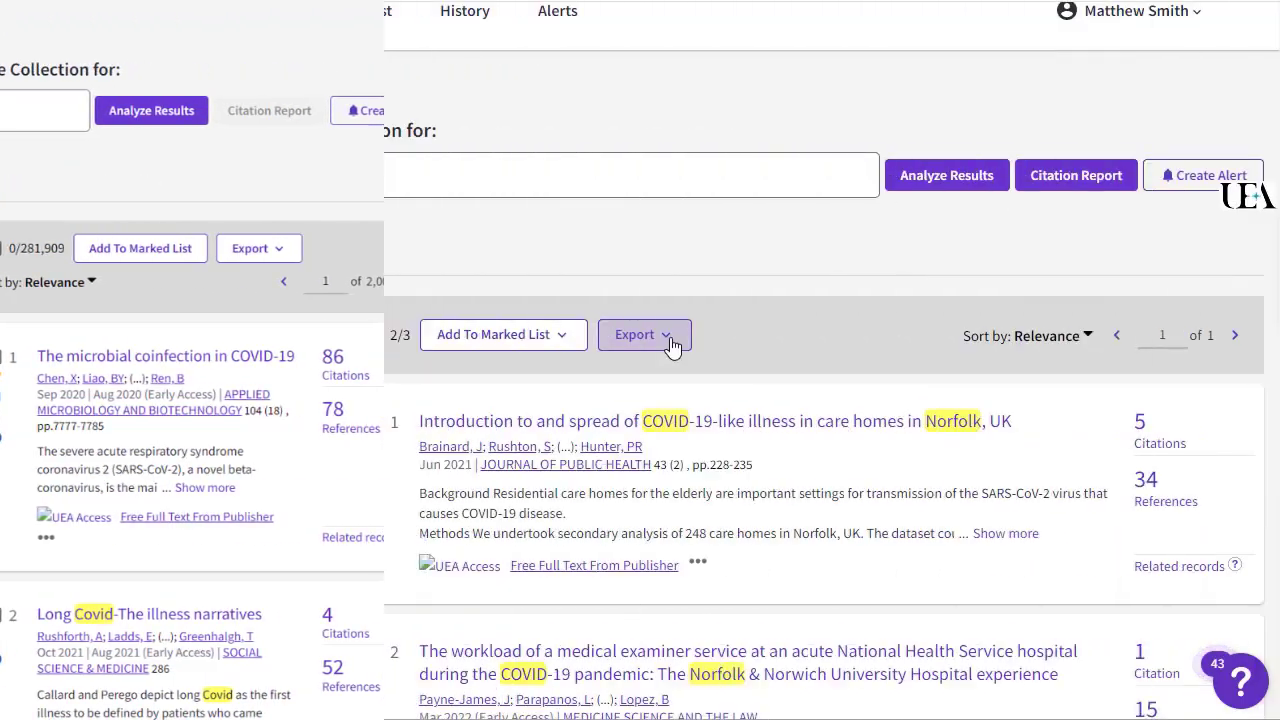
Open the RIS (other reference software) export options for the selected articles and check the record limit
{"action": "left_click", "coordinate": [671, 340]}
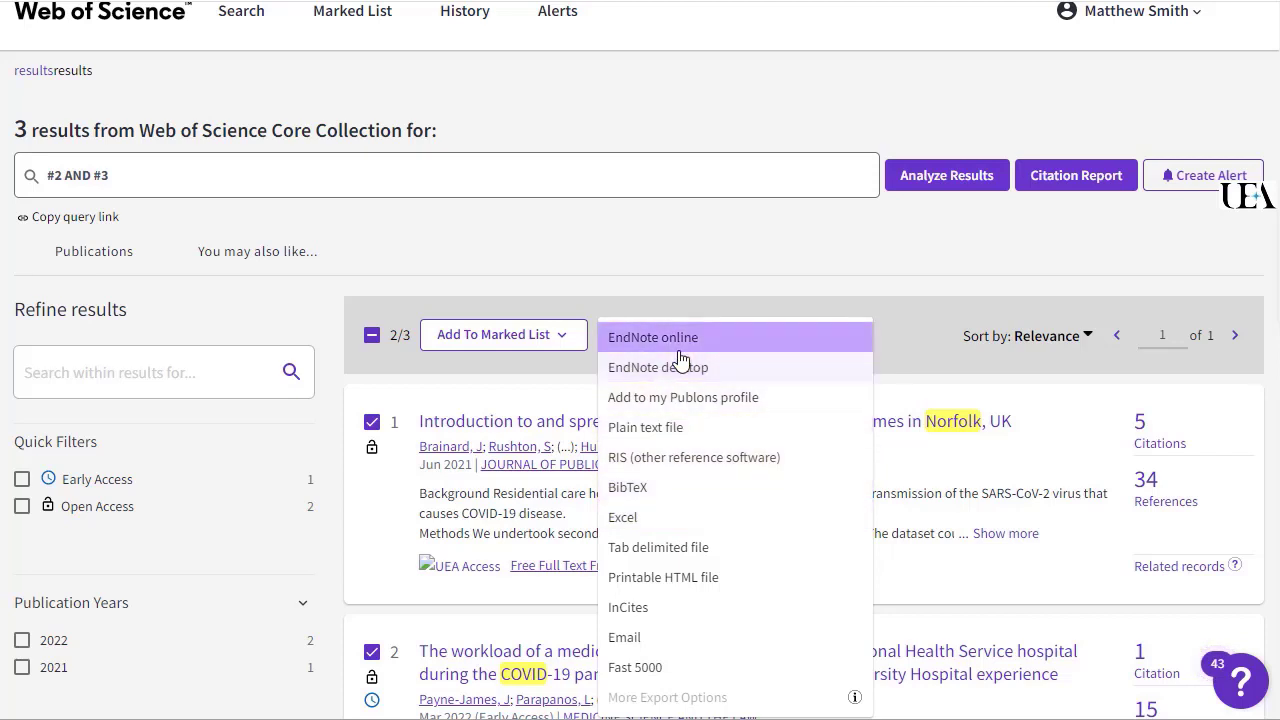
{"action": "left_click", "coordinate": [655, 466]}
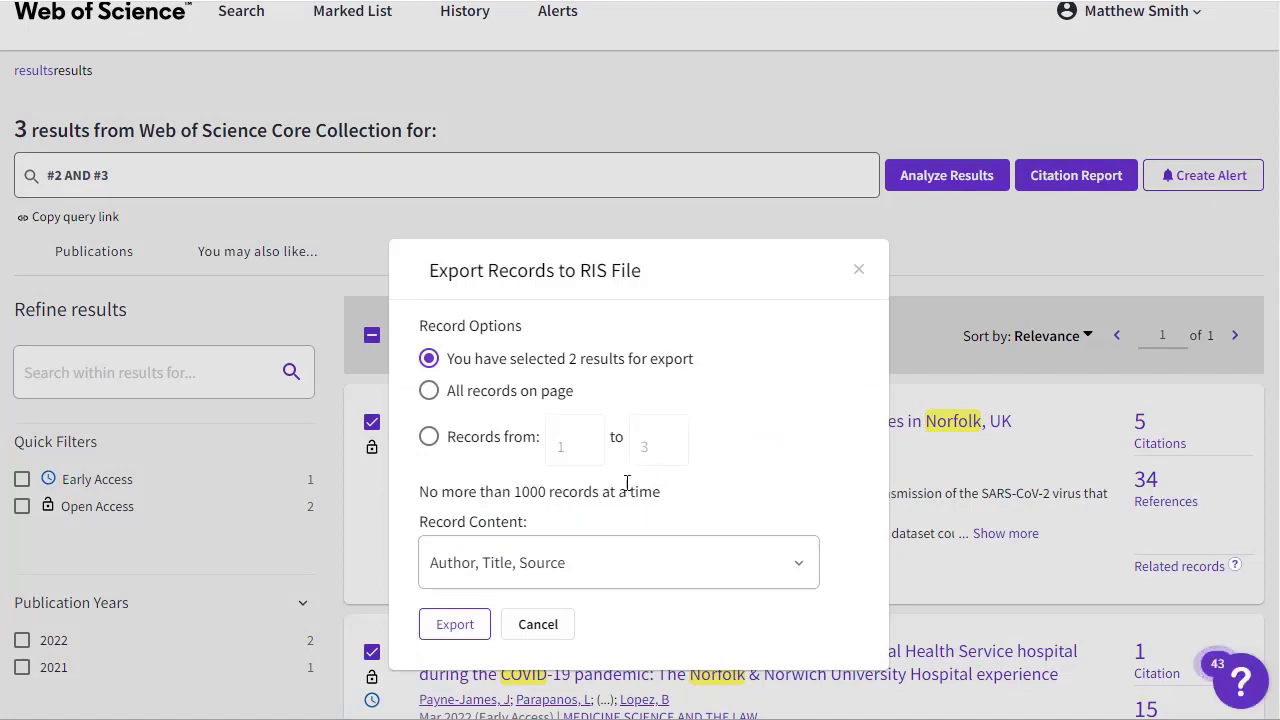
{"action": "left_click_drag", "start_coordinate": [515, 491], "coordinate": [627, 491]}
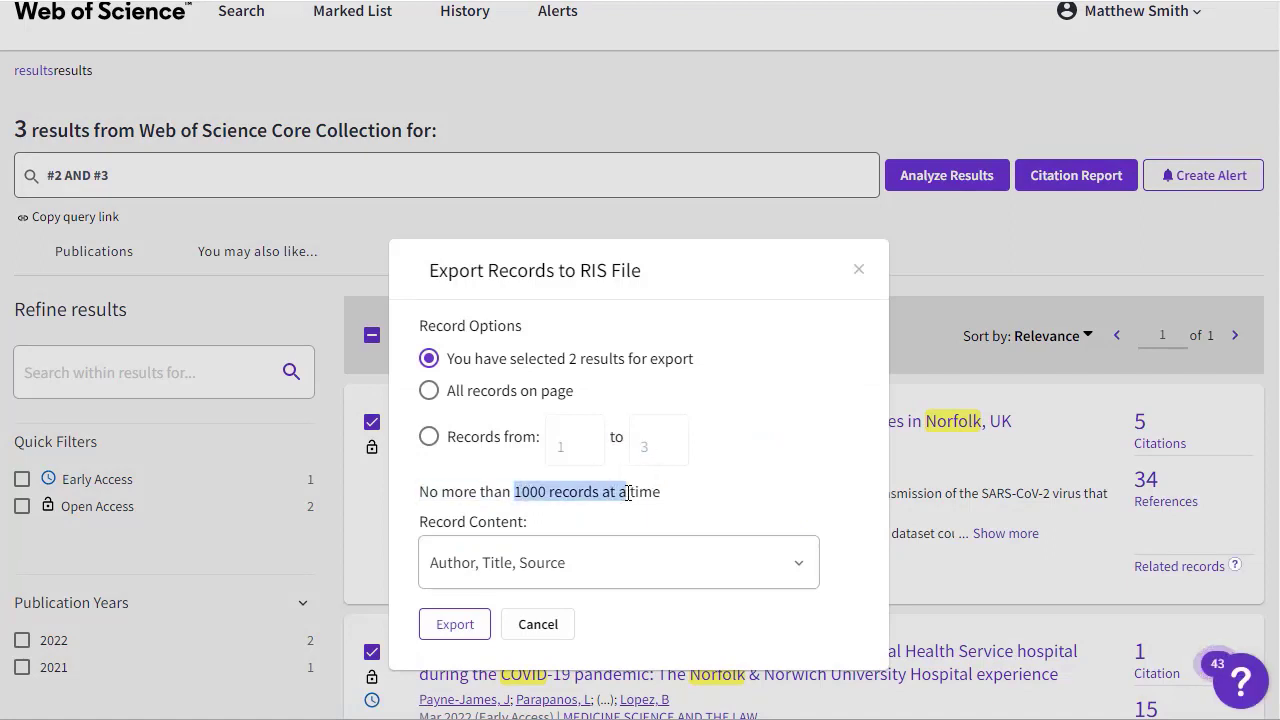
{"action": "left_click", "coordinate": [729, 497]}
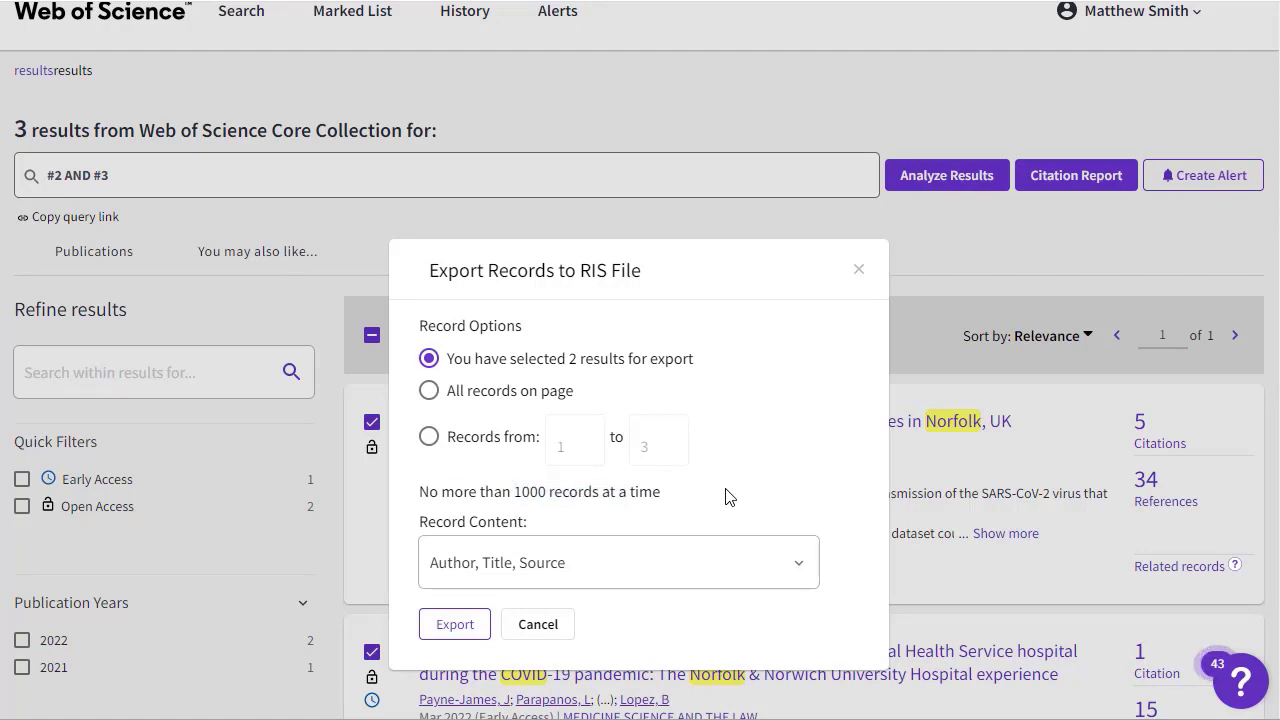
Set the RIS export to cover records from 1 to 1000
{"action": "left_click", "coordinate": [429, 437]}
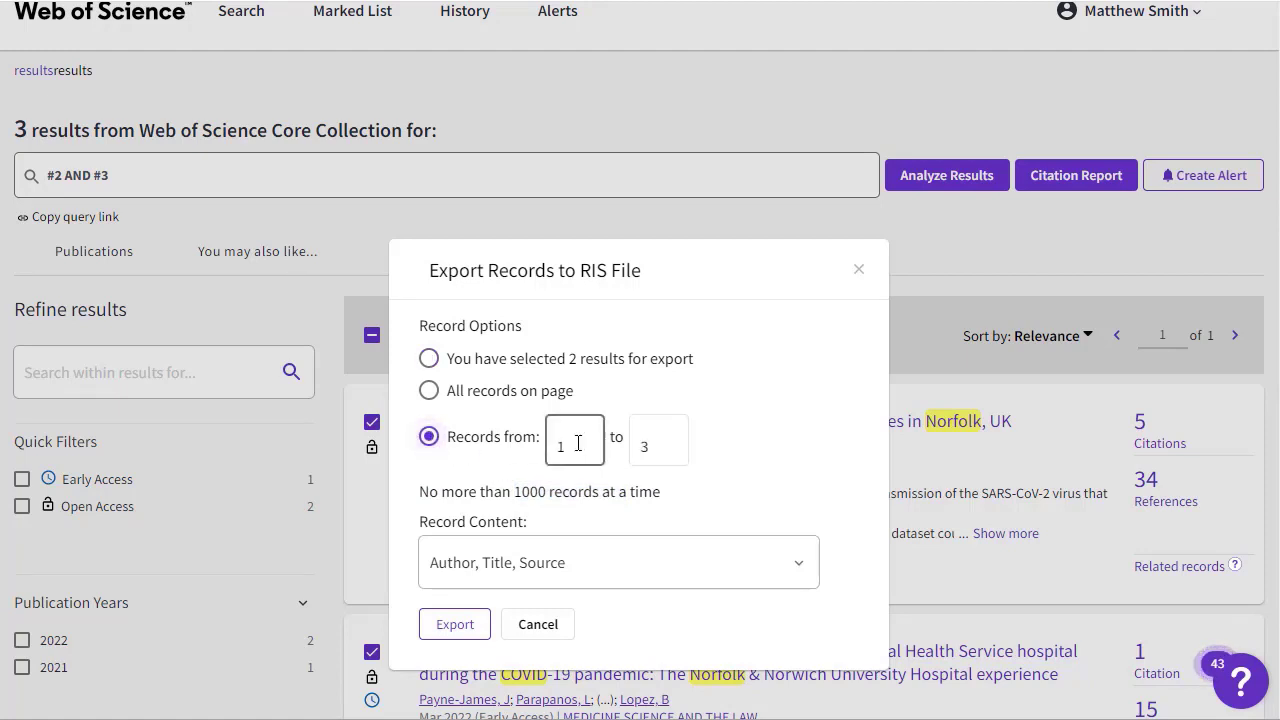
{"action": "left_click", "coordinate": [651, 449]}
{"action": "left_click_drag", "start_coordinate": [651, 449], "coordinate": [624, 446]}
{"action": "type", "text": "1000"}
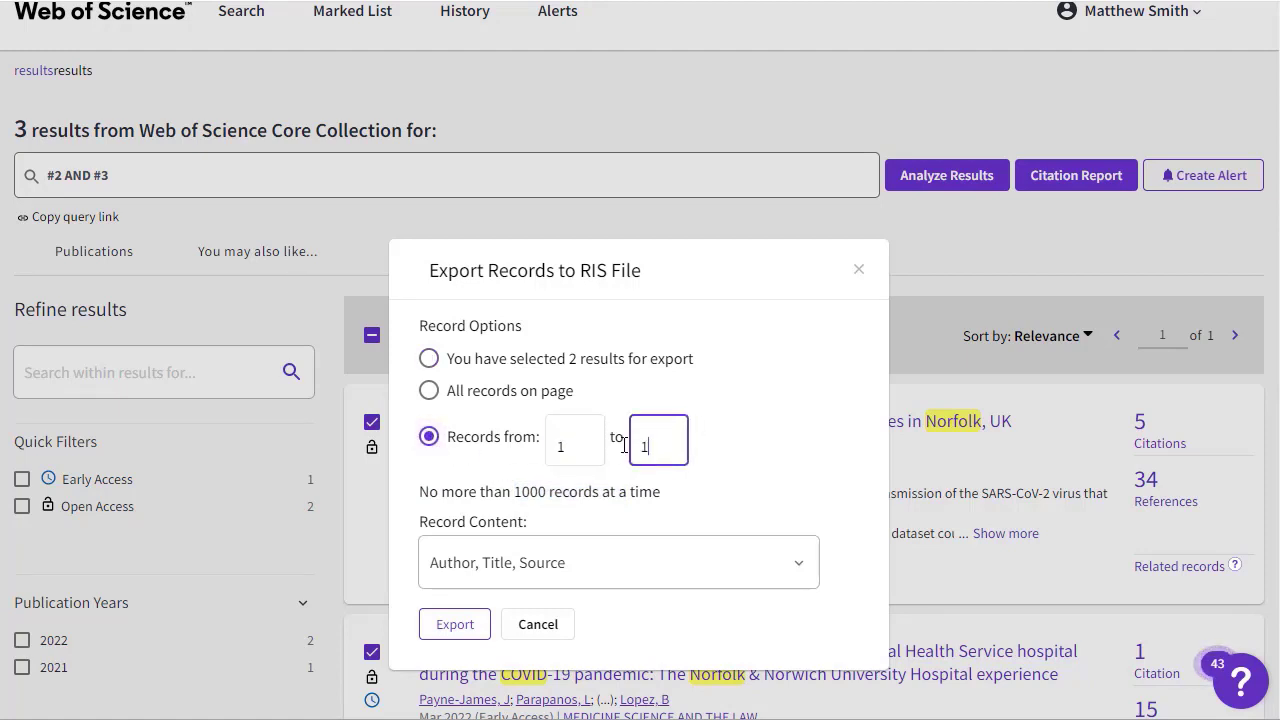
{"action": "left_click", "coordinate": [755, 453]}
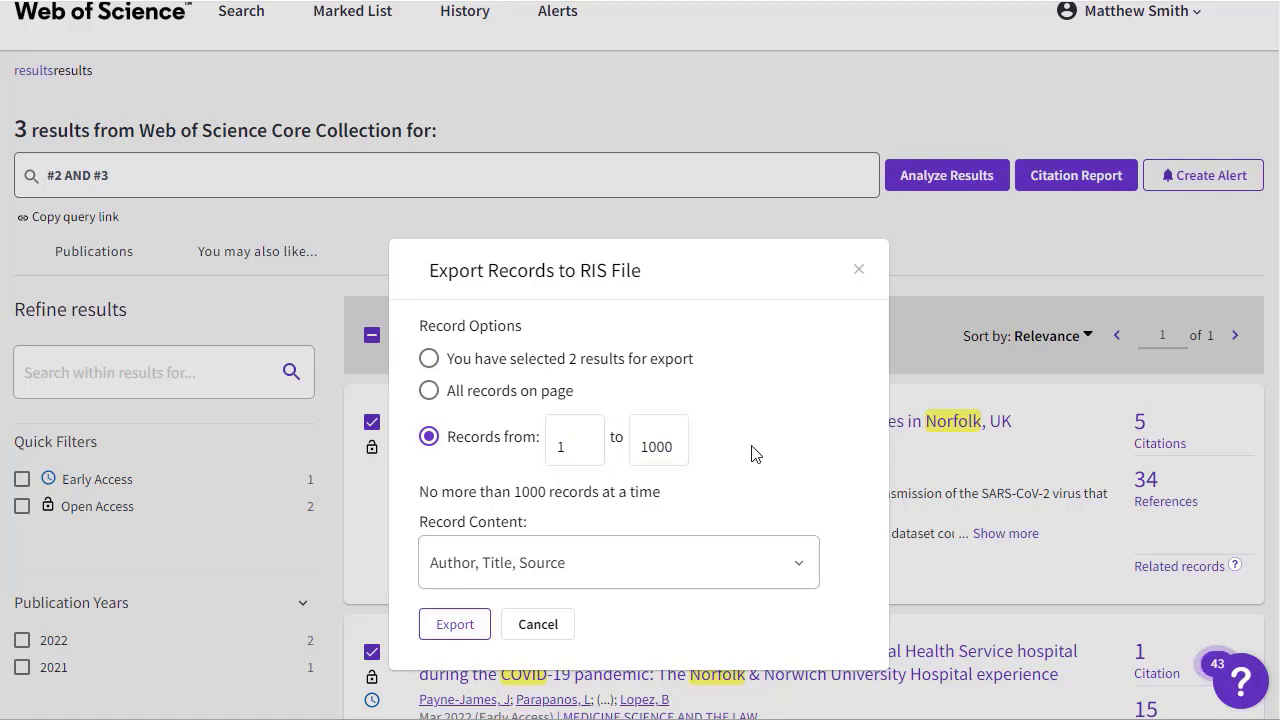
{"action": "left_click", "coordinate": [585, 428]}
Set the RIS export's record content to Full Record, and cancel the export
{"action": "left_click", "coordinate": [681, 552]}
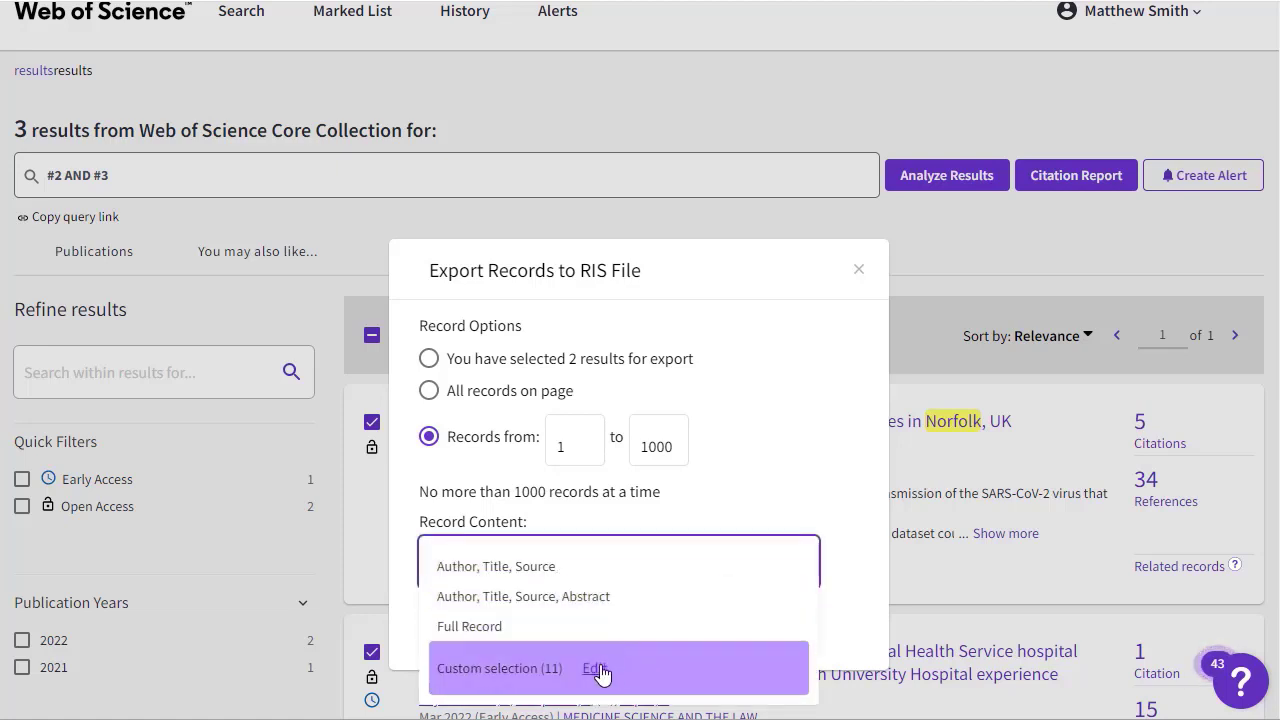
{"action": "left_click", "coordinate": [612, 630]}
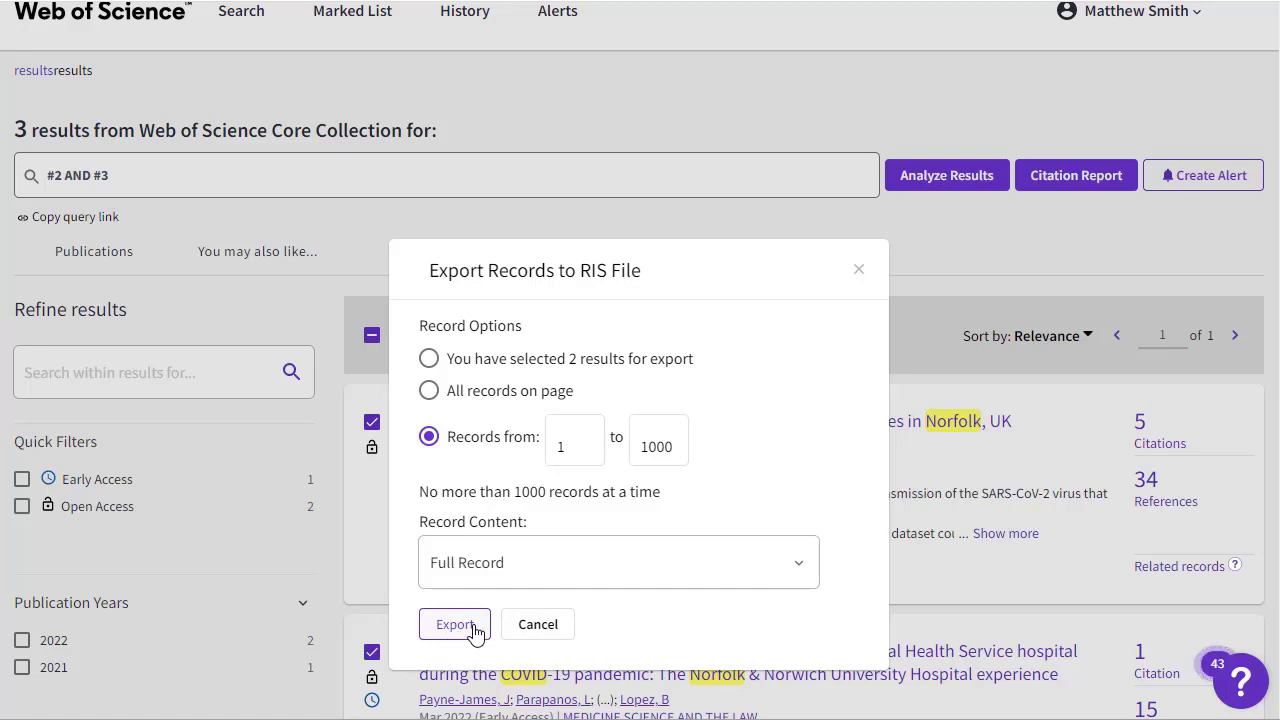
{"action": "left_click", "coordinate": [558, 625]}
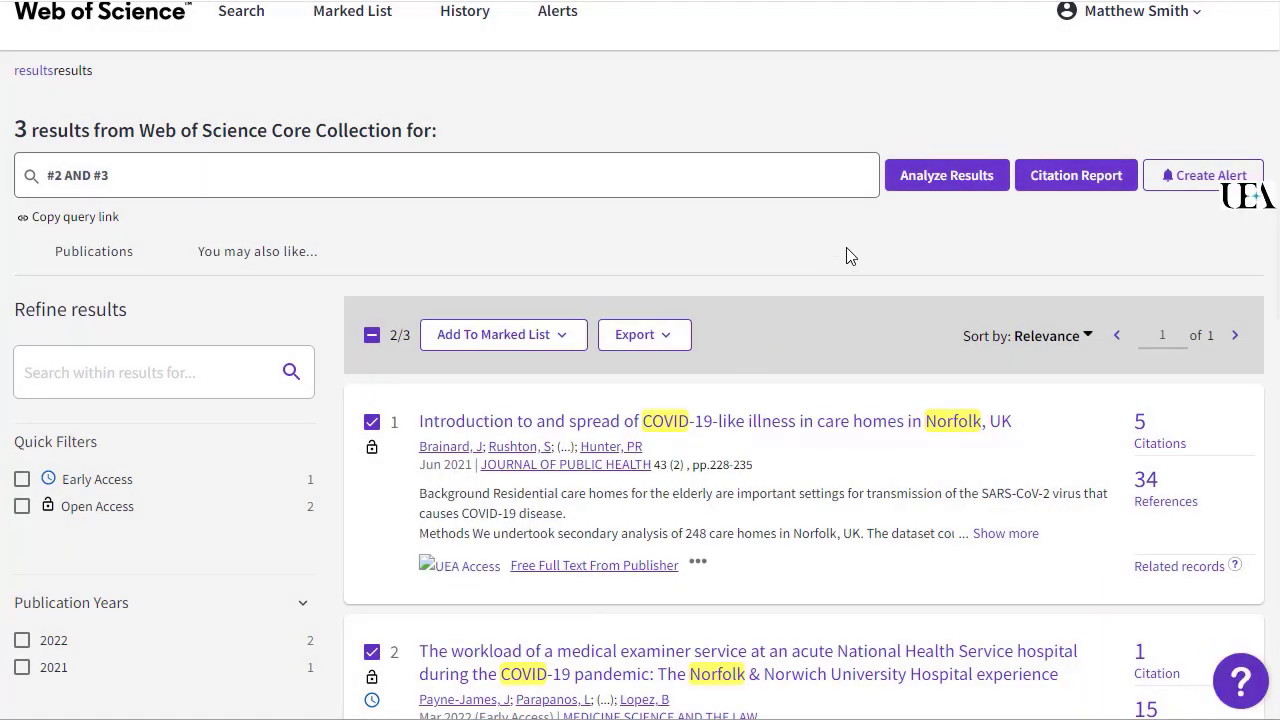
{"action": "scroll", "coordinate": [846, 256], "scroll_direction": "up", "scroll_amount": 1}
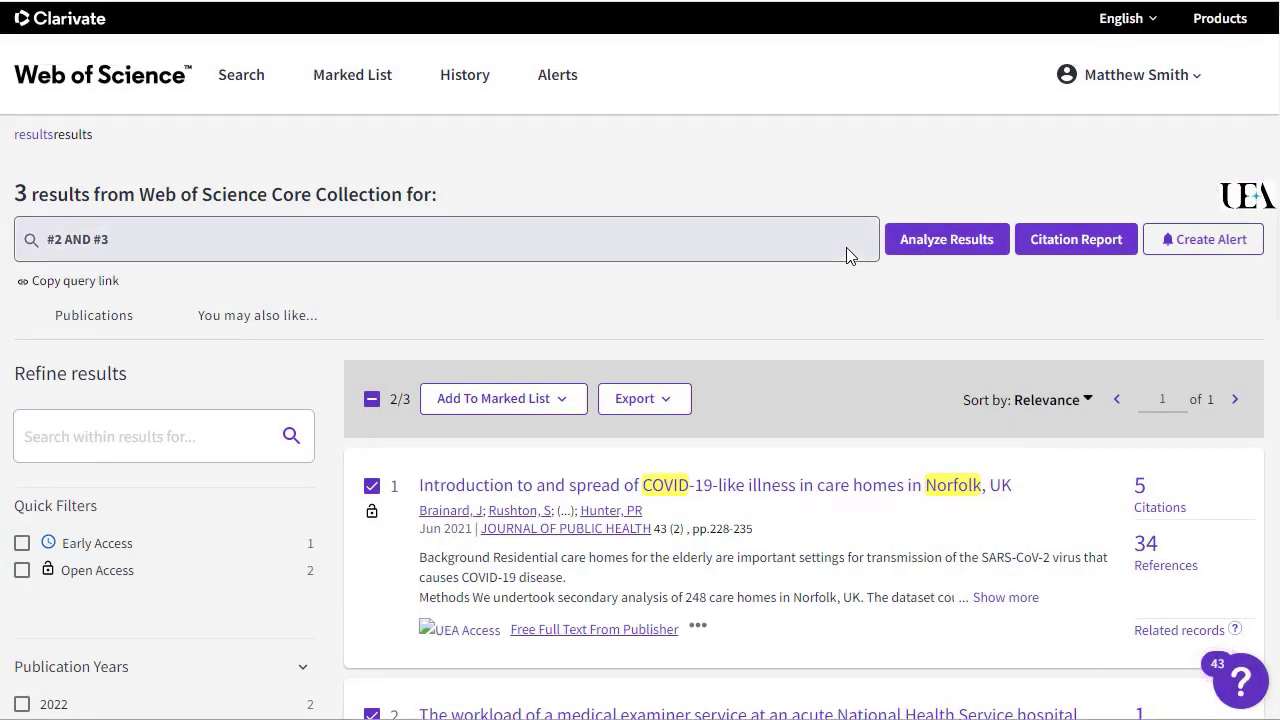